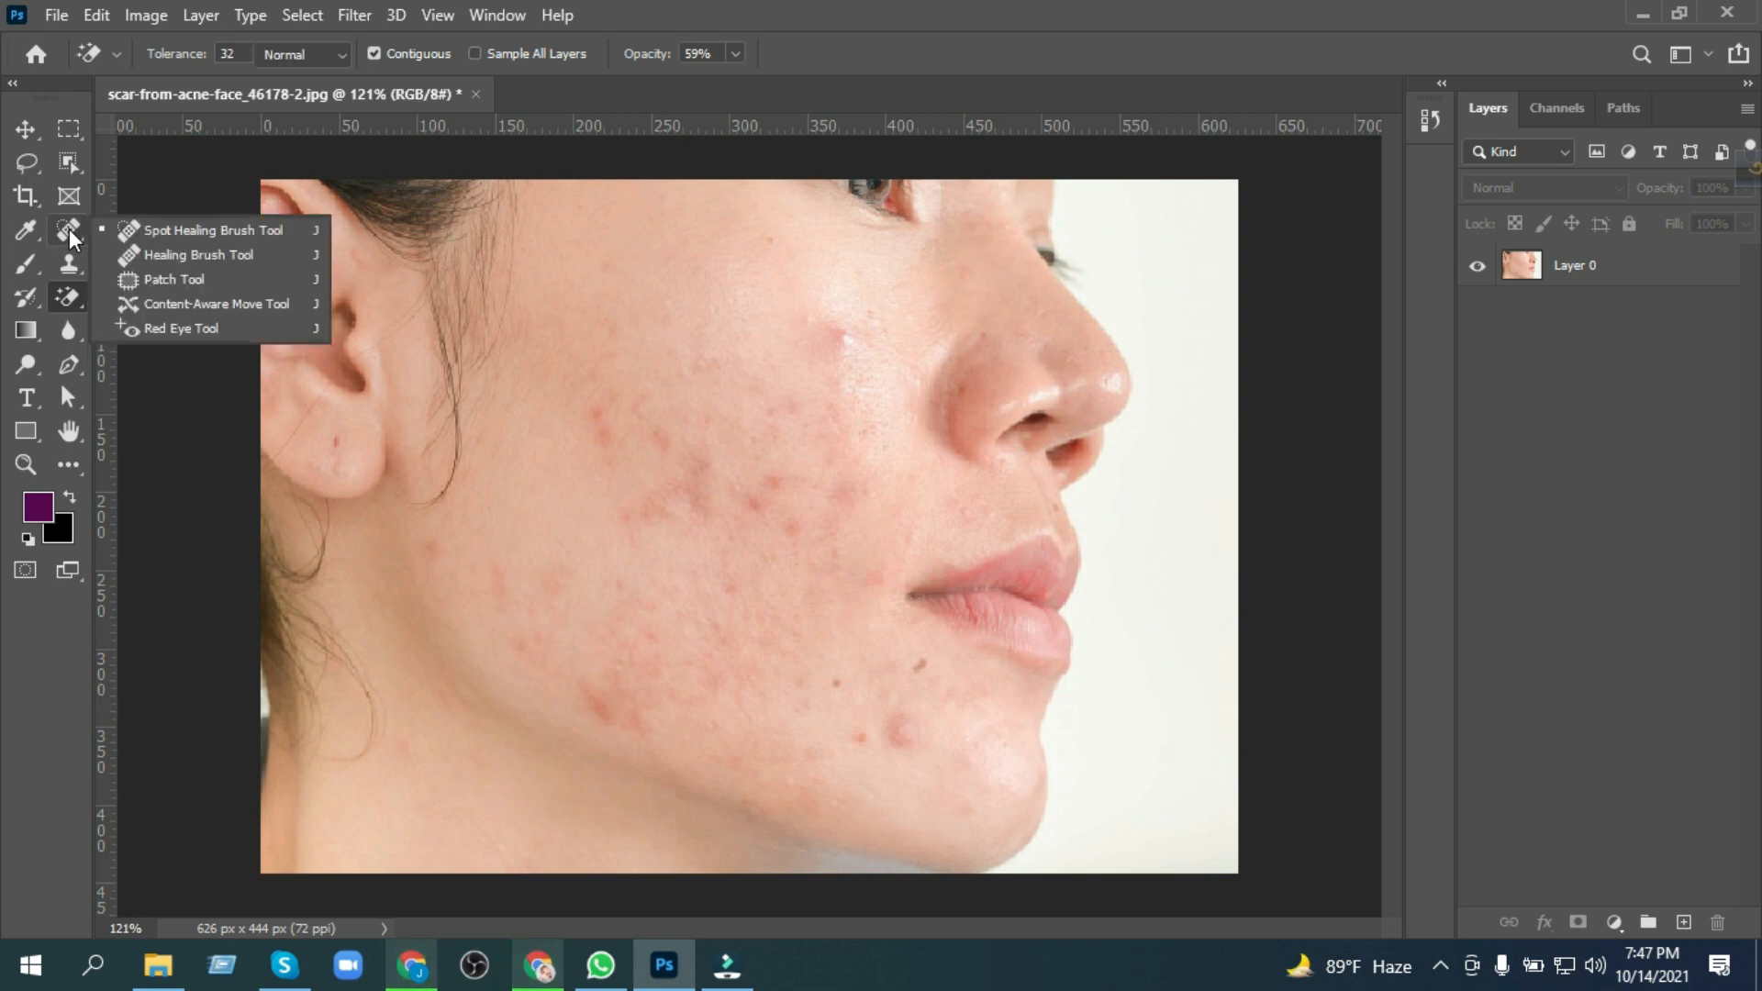
Step: Heal the red blemishes on the upper cheek of Layer 0 with the Spot Healing Brush in Content-Aware mode
click(150, 225)
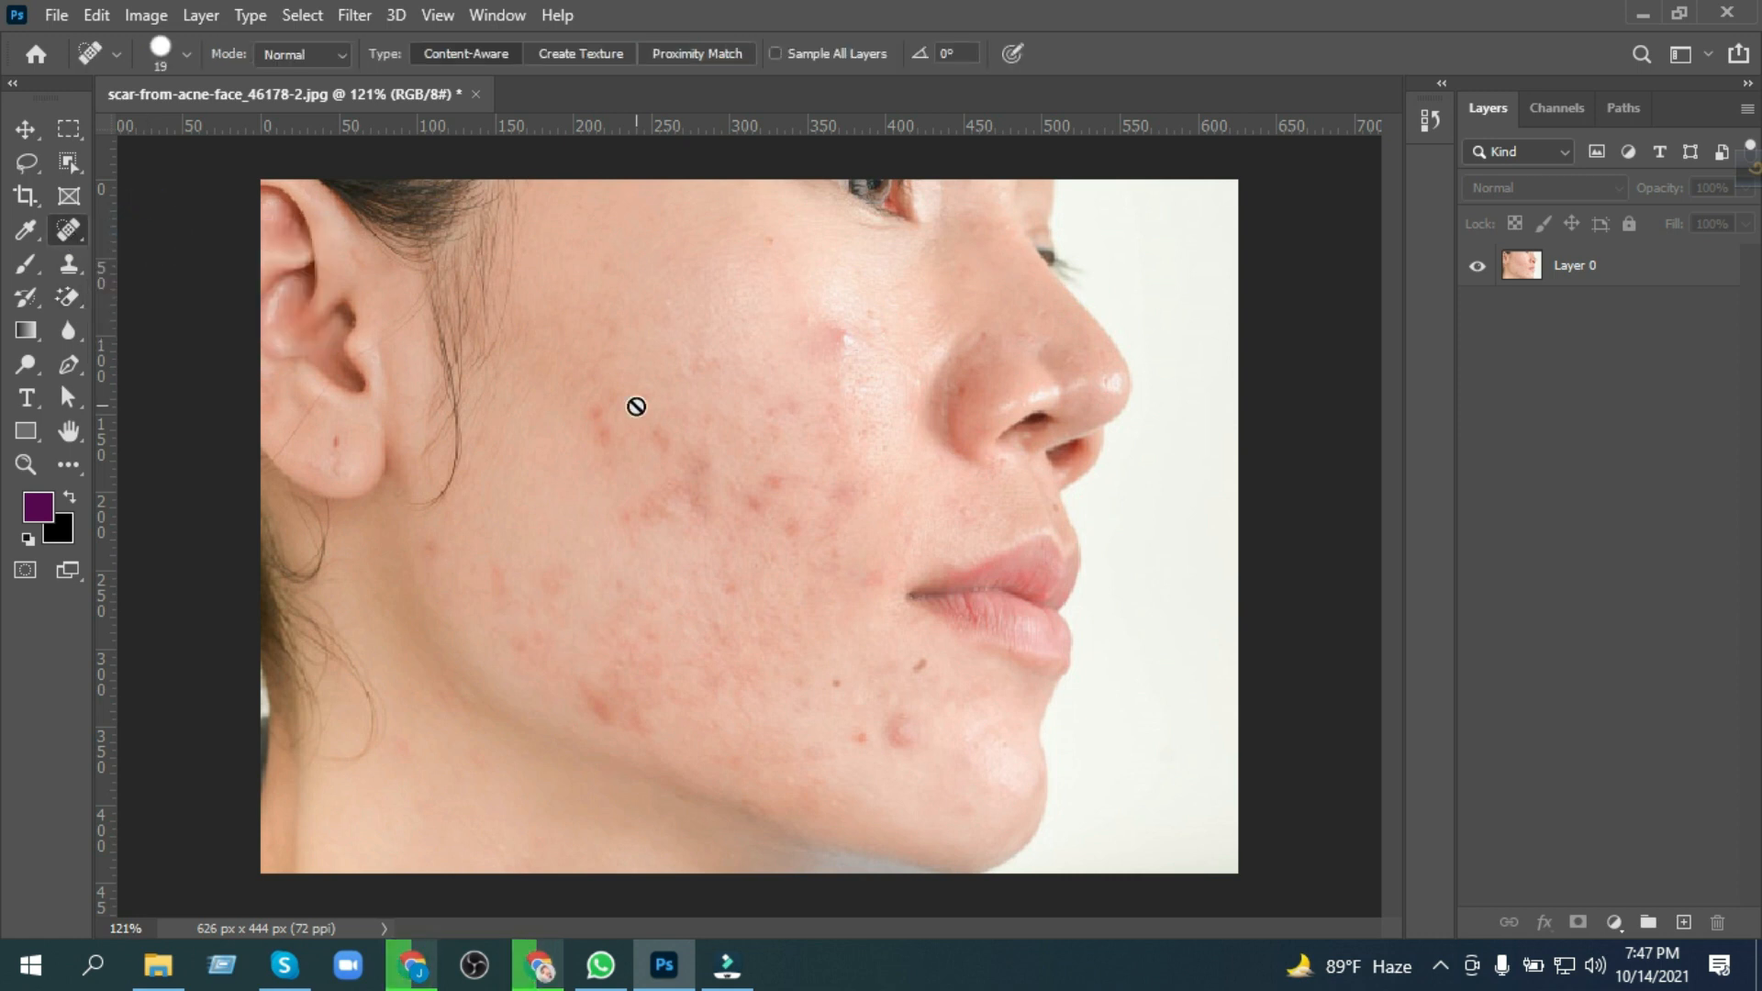
click(1652, 274)
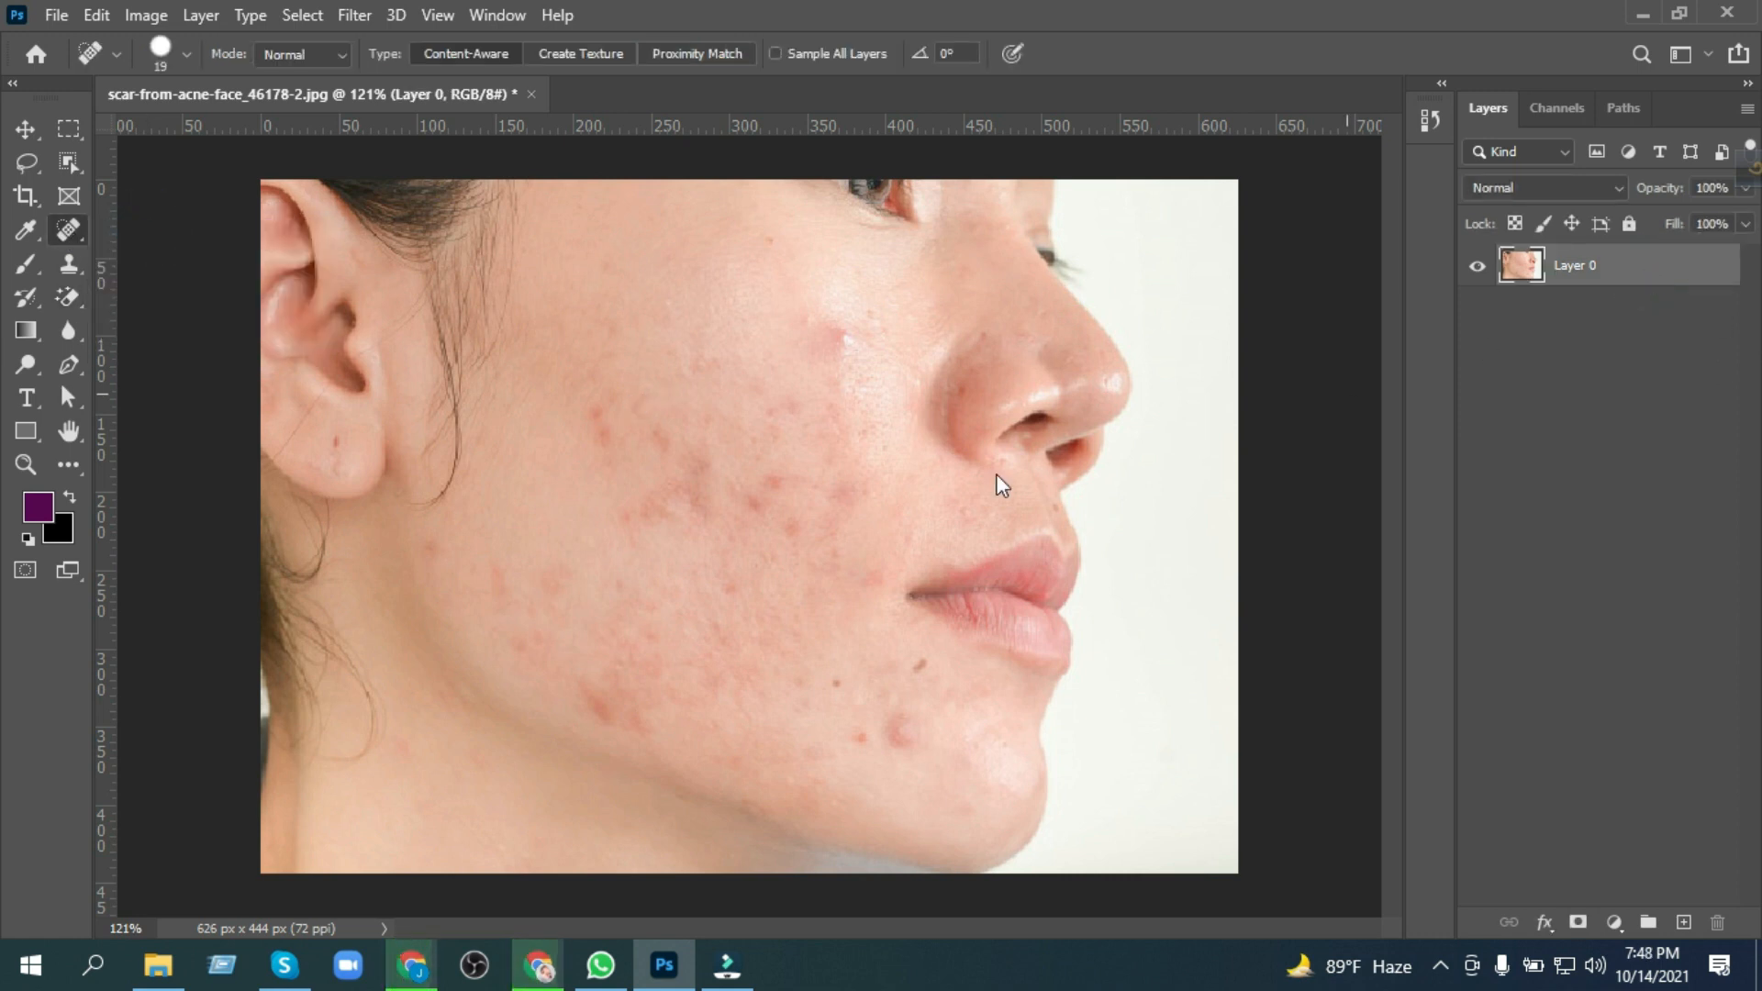
scroll(811, 434, up, 2)
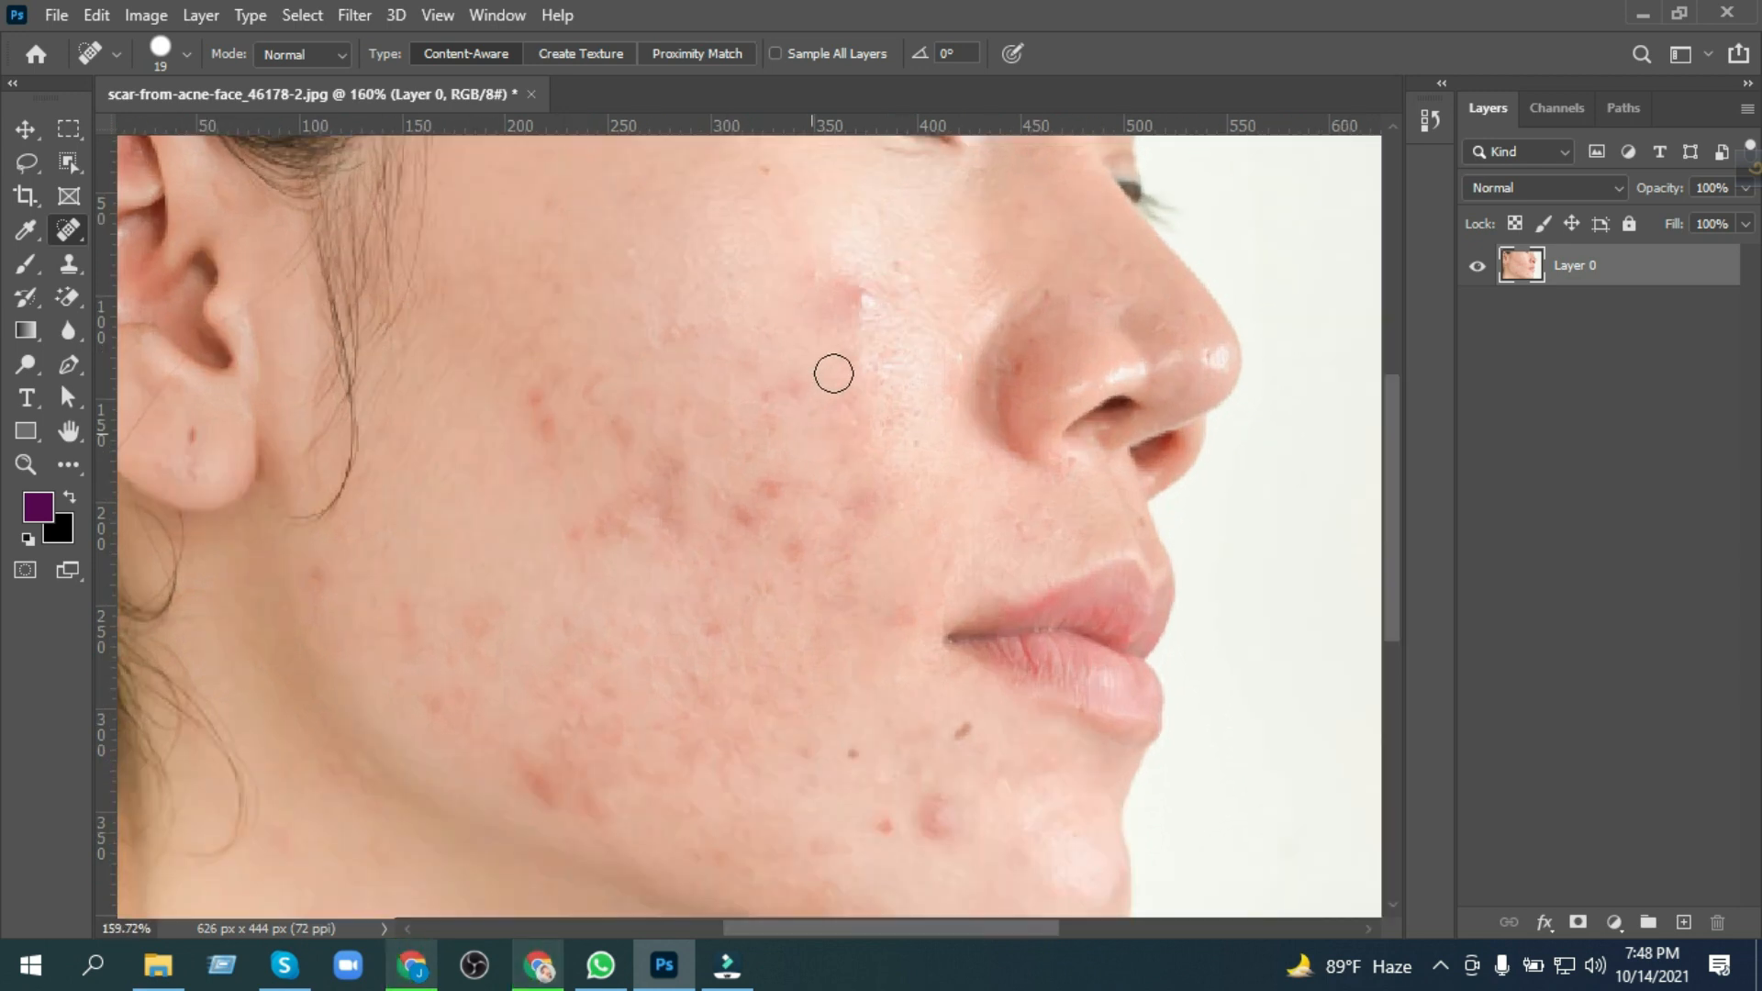
scroll(853, 354, up, 2)
click(863, 345)
click(821, 325)
click(855, 334)
click(769, 216)
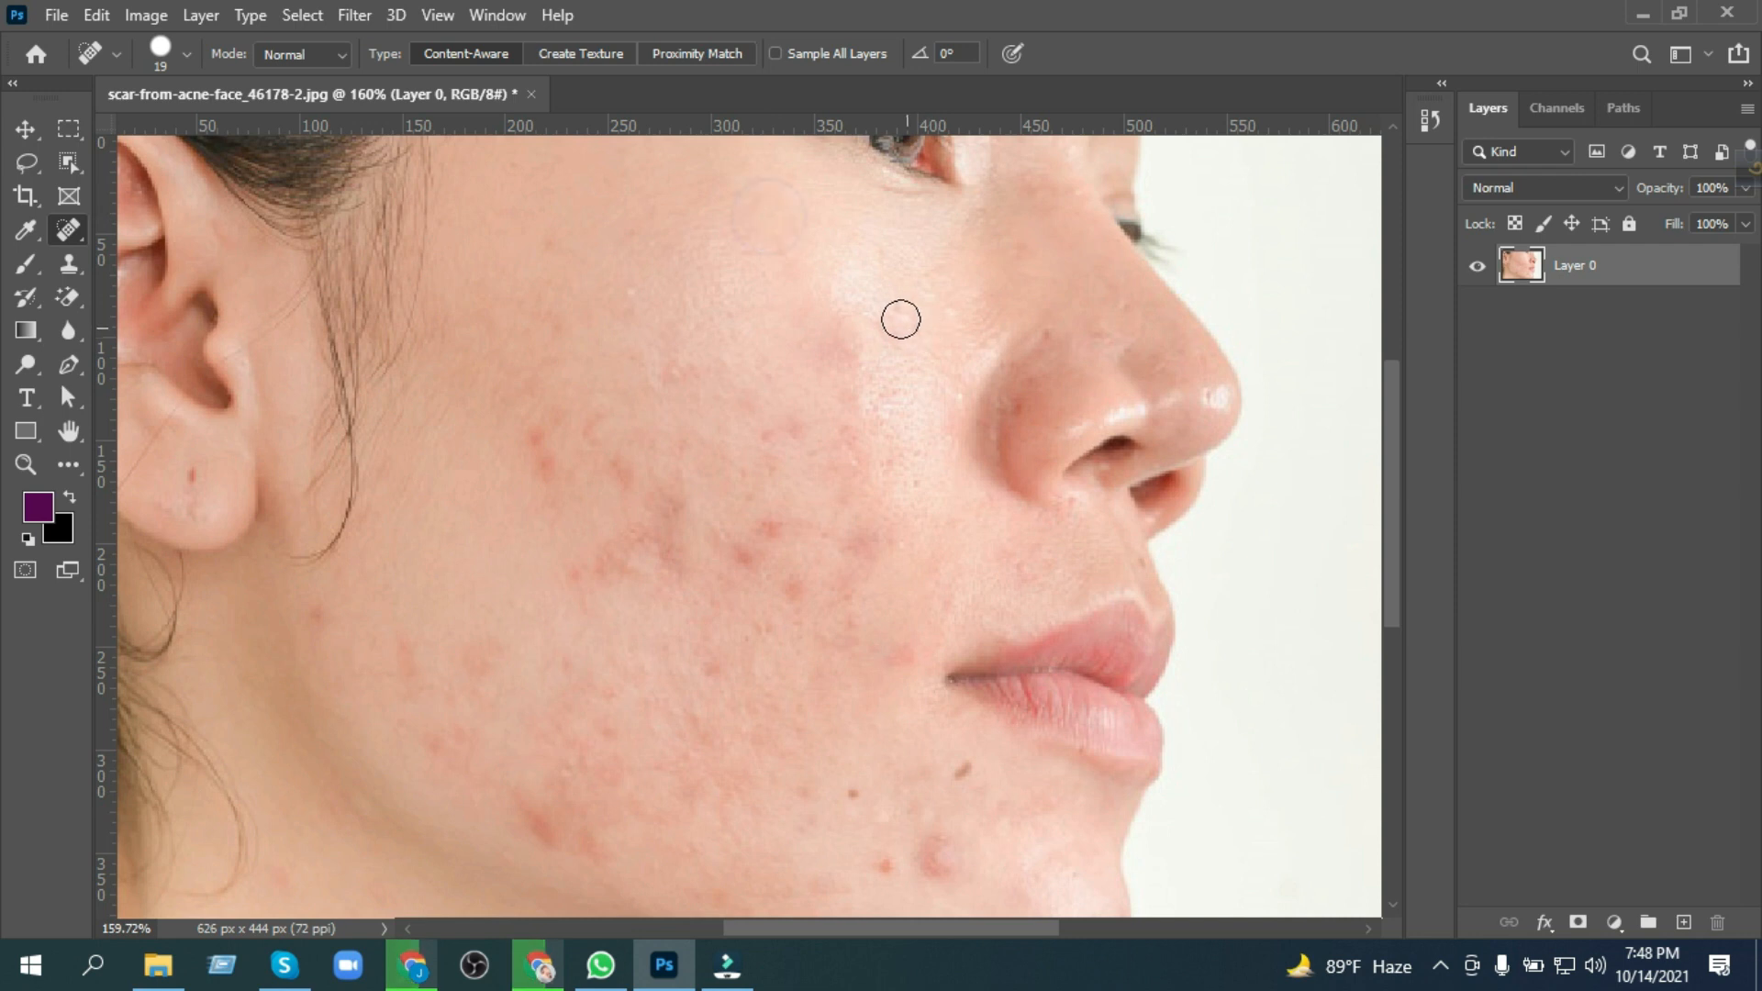
Step: Heal the dark moles and red pimples on the chin and near the corner of the mouth
click(901, 657)
click(937, 859)
click(967, 773)
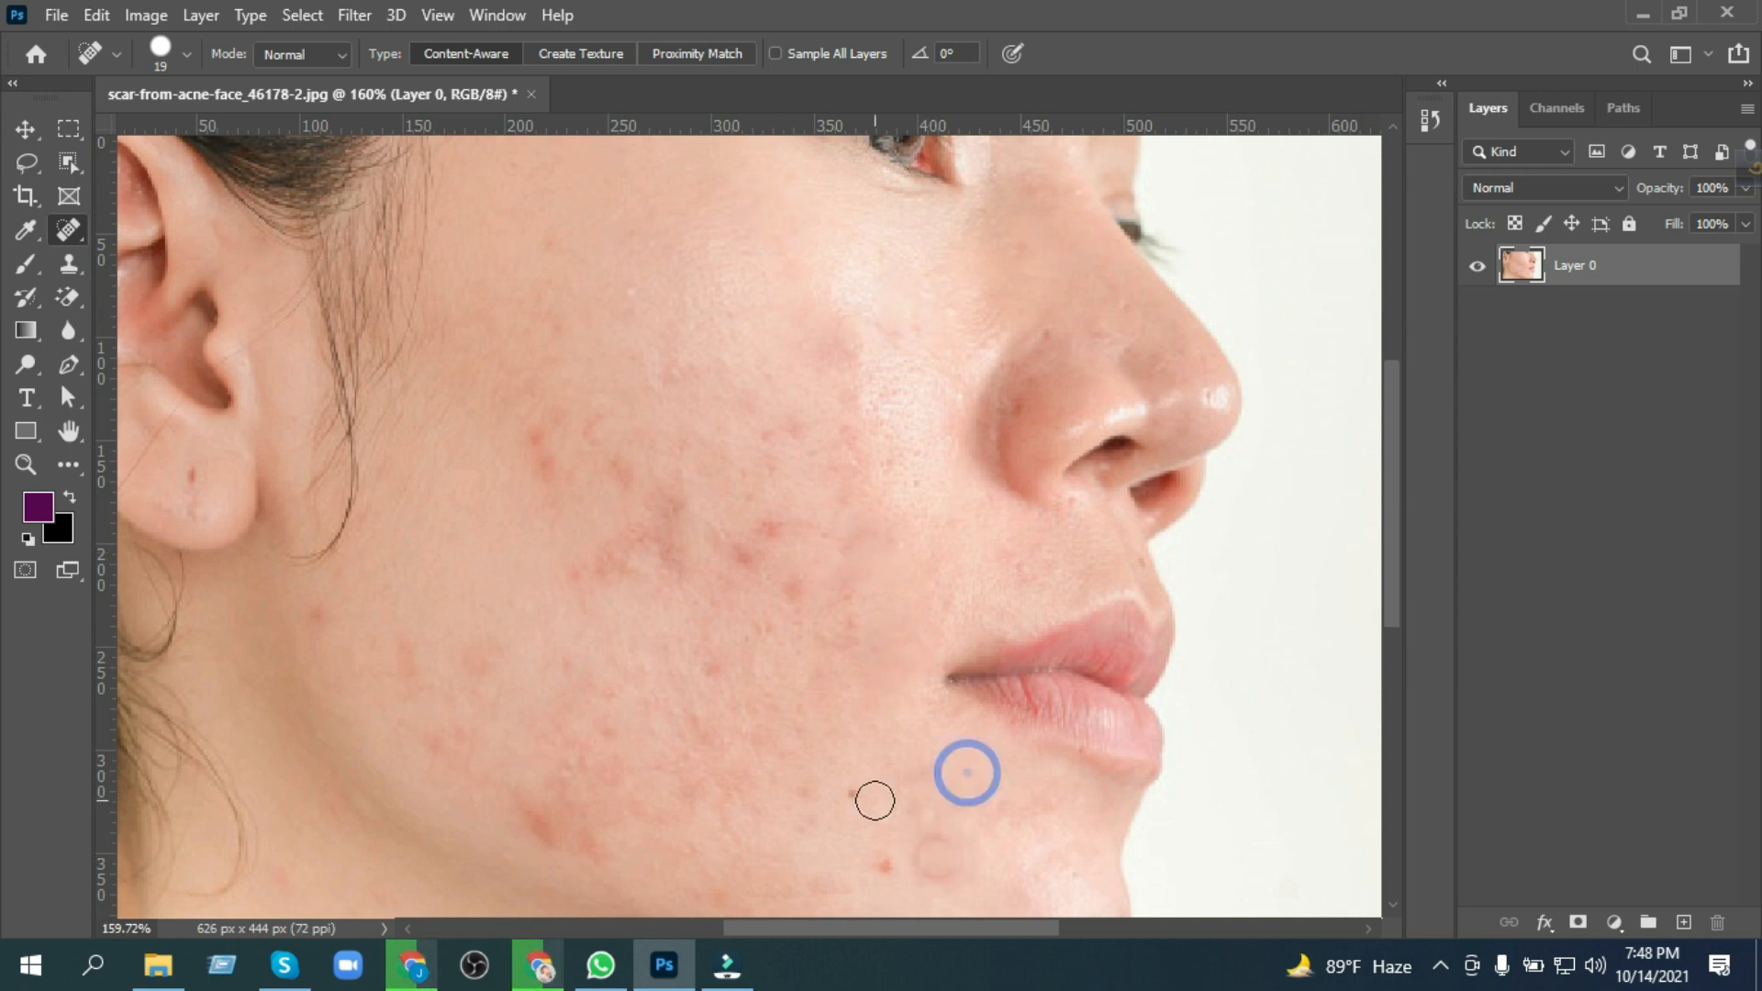
click(883, 868)
drag(936, 845, 950, 876)
Step: Heal the prominent red spots in the middle of the cheek and on its upper part toward the ear
click(751, 562)
click(769, 525)
click(791, 591)
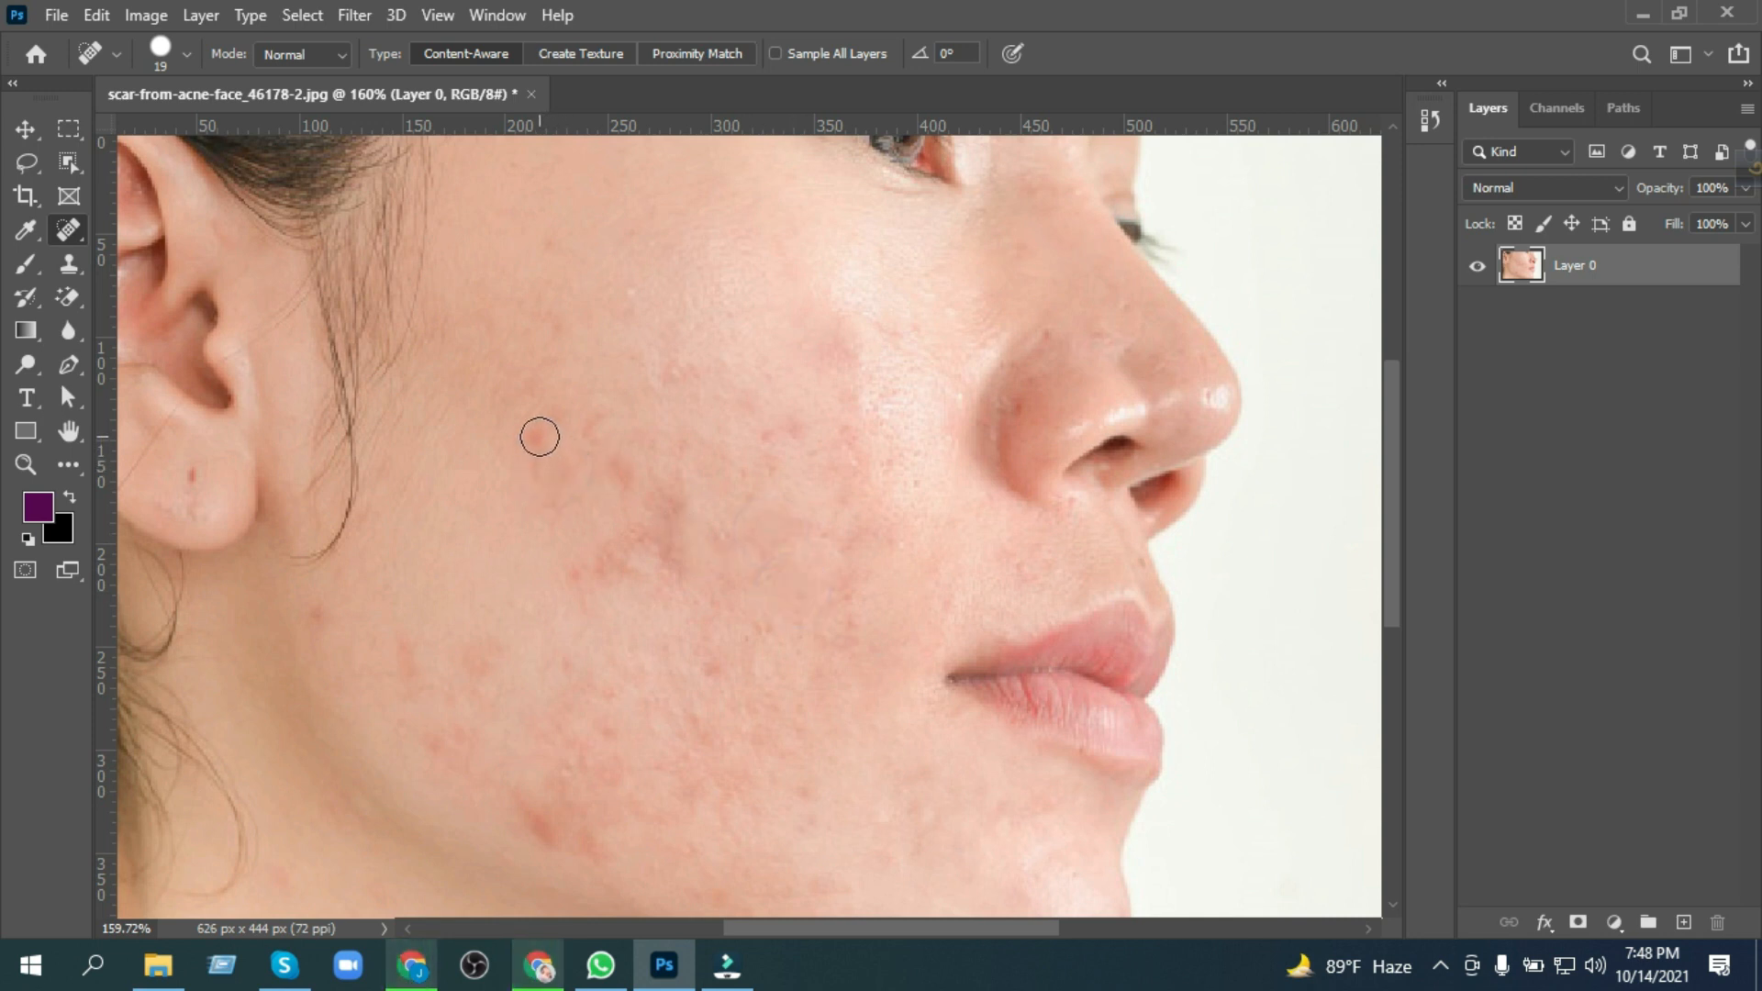
click(532, 460)
click(569, 468)
click(615, 468)
click(590, 435)
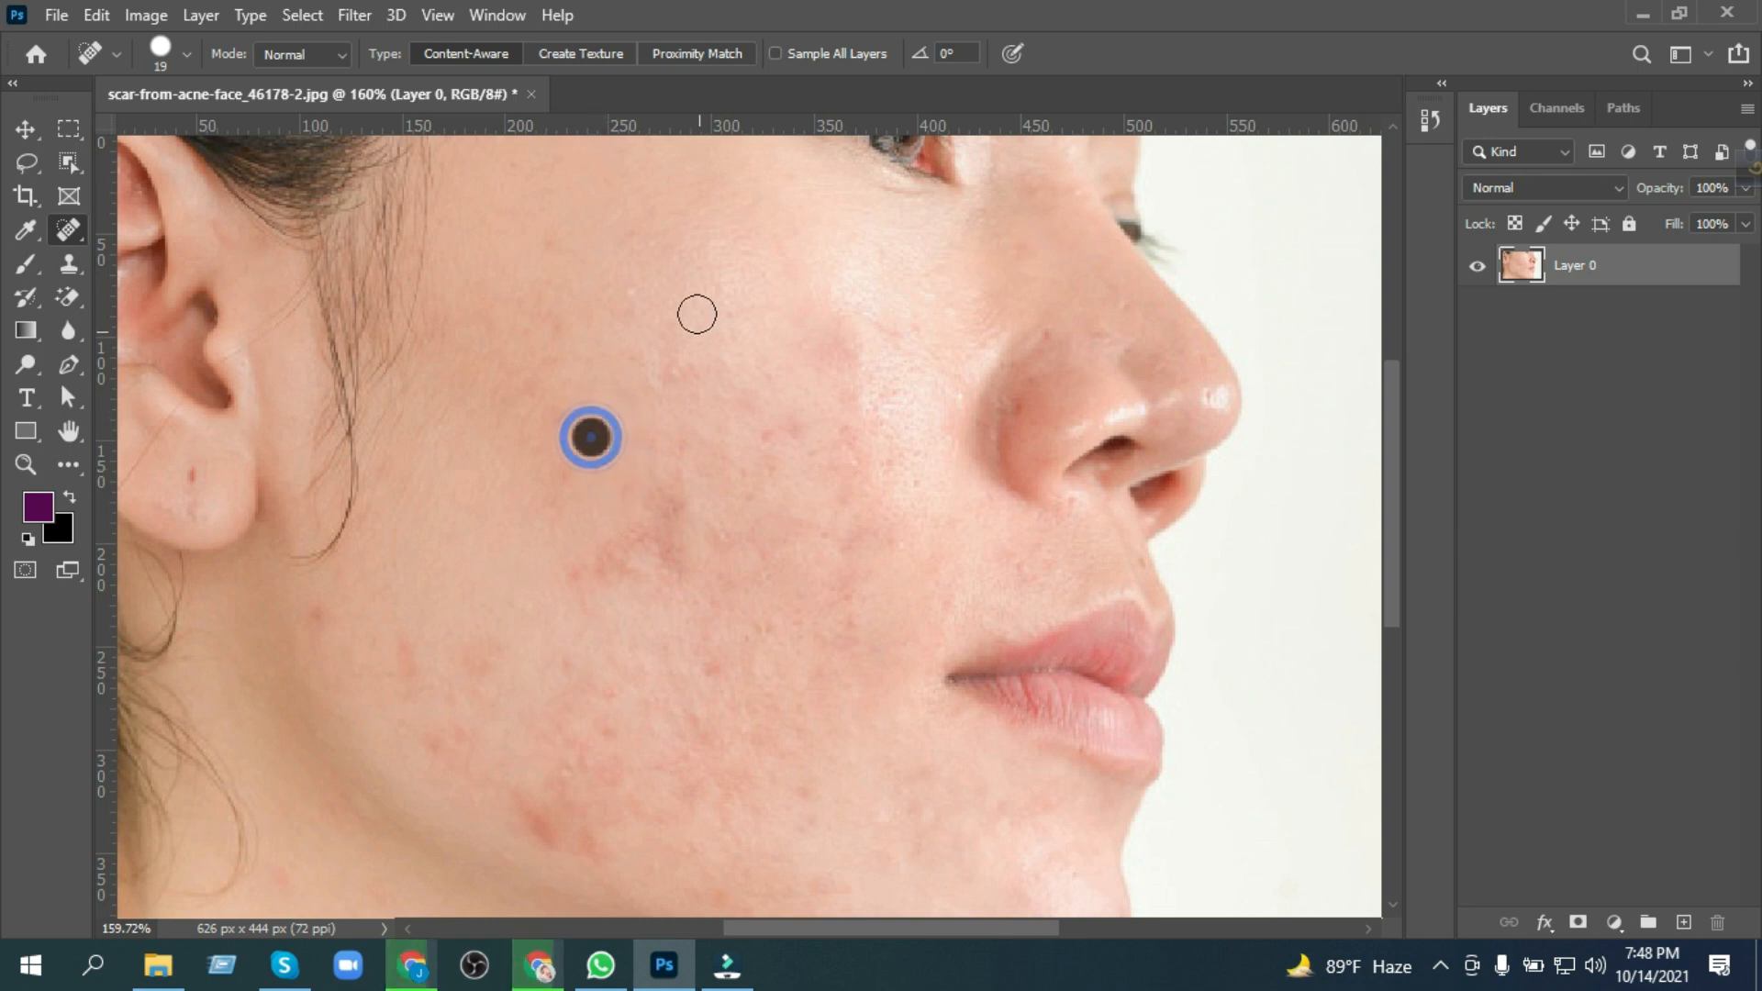
click(634, 300)
Step: Heal the acne marks along the jawline and across the lower and central cheek
click(499, 656)
click(473, 741)
click(330, 625)
click(542, 826)
click(554, 846)
click(578, 577)
click(638, 570)
click(716, 662)
click(615, 700)
click(610, 738)
Step: Heal the redness on the cheek beside the nose and the spots on the side of the nose
click(799, 430)
click(834, 349)
click(1050, 334)
click(1099, 337)
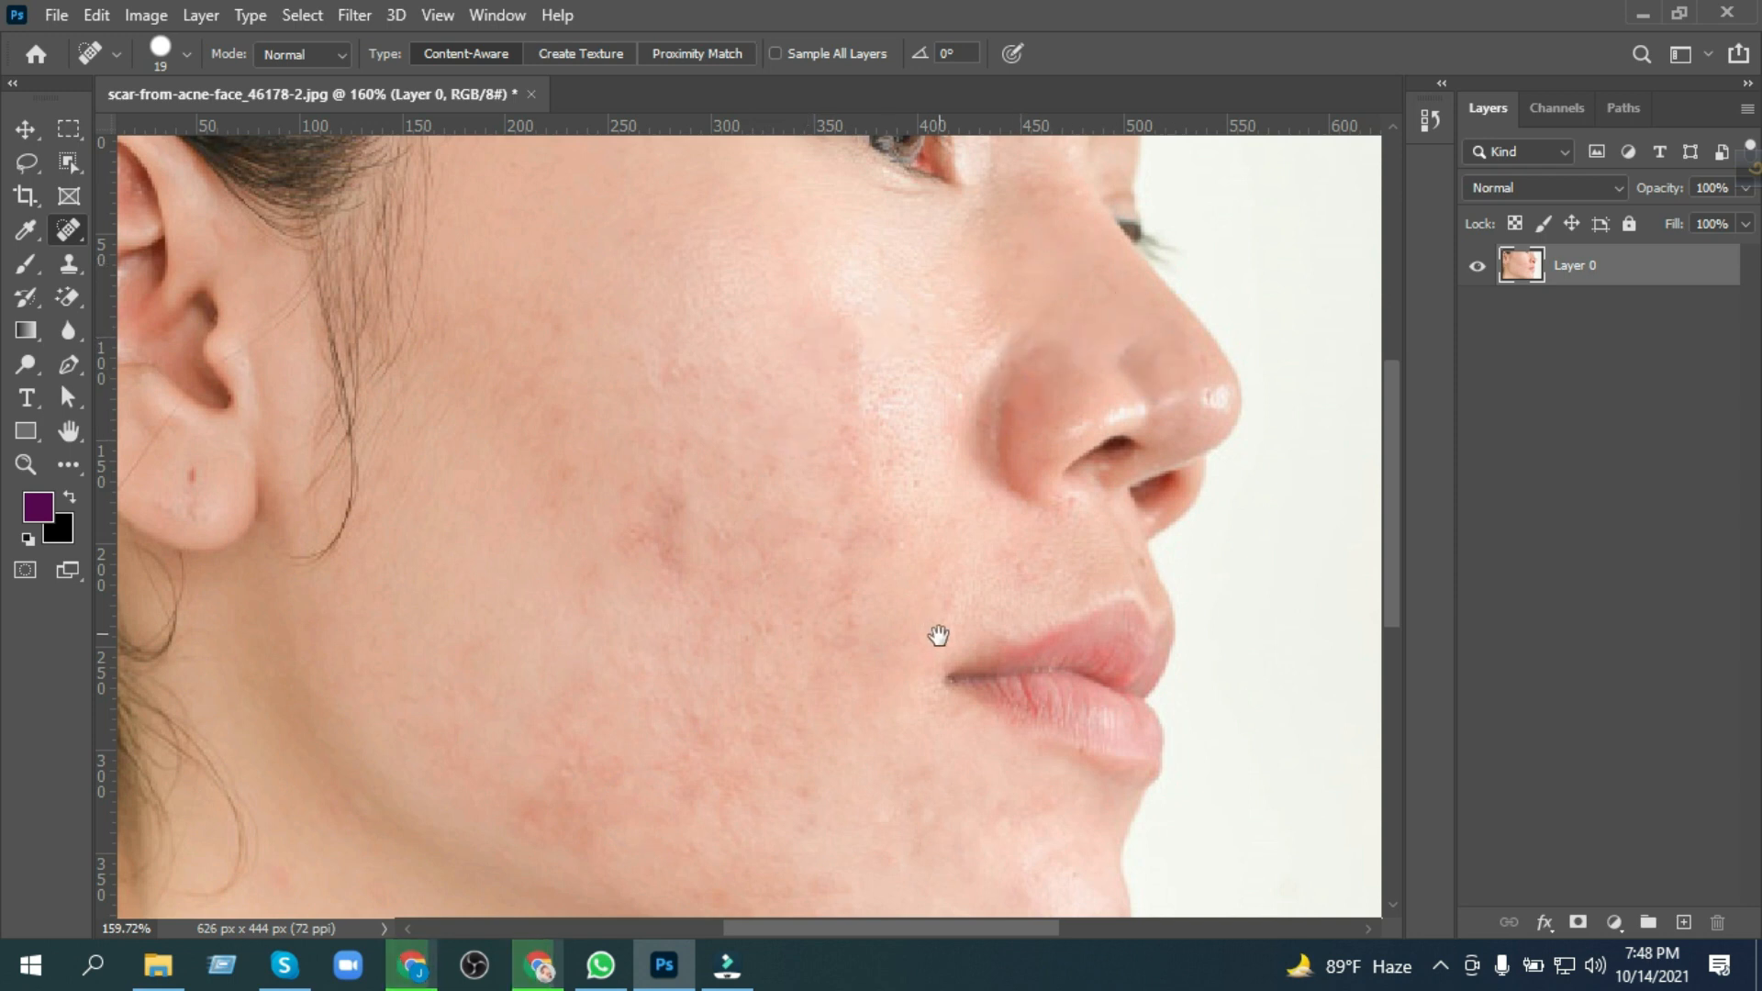
Step: Heal the remaining blotches on the lower cheek and jaw below the level of the mouth
drag(936, 637, 948, 377)
click(860, 389)
click(816, 573)
click(843, 653)
click(686, 327)
click(621, 527)
click(594, 453)
click(584, 547)
click(559, 585)
drag(684, 615, 952, 634)
click(564, 650)
Step: Heal the leftover marks and discoloured patches in the centre of the cheek
drag(819, 395, 673, 639)
click(798, 566)
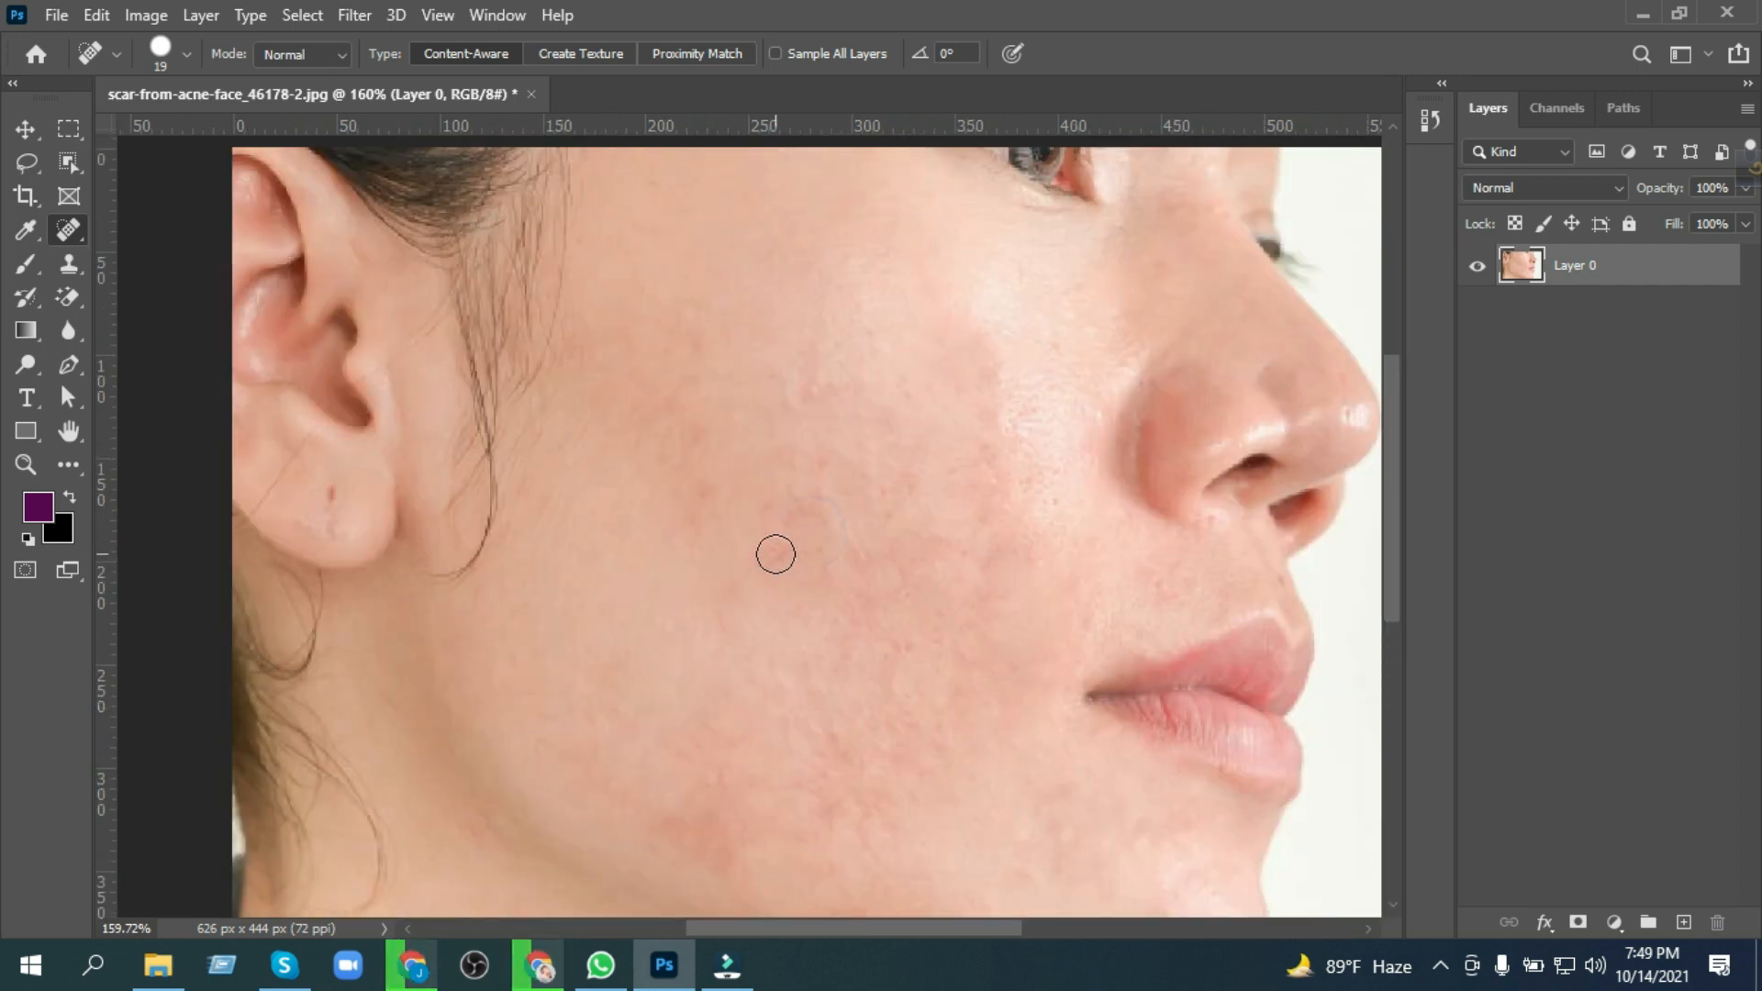
click(816, 502)
click(812, 392)
click(699, 494)
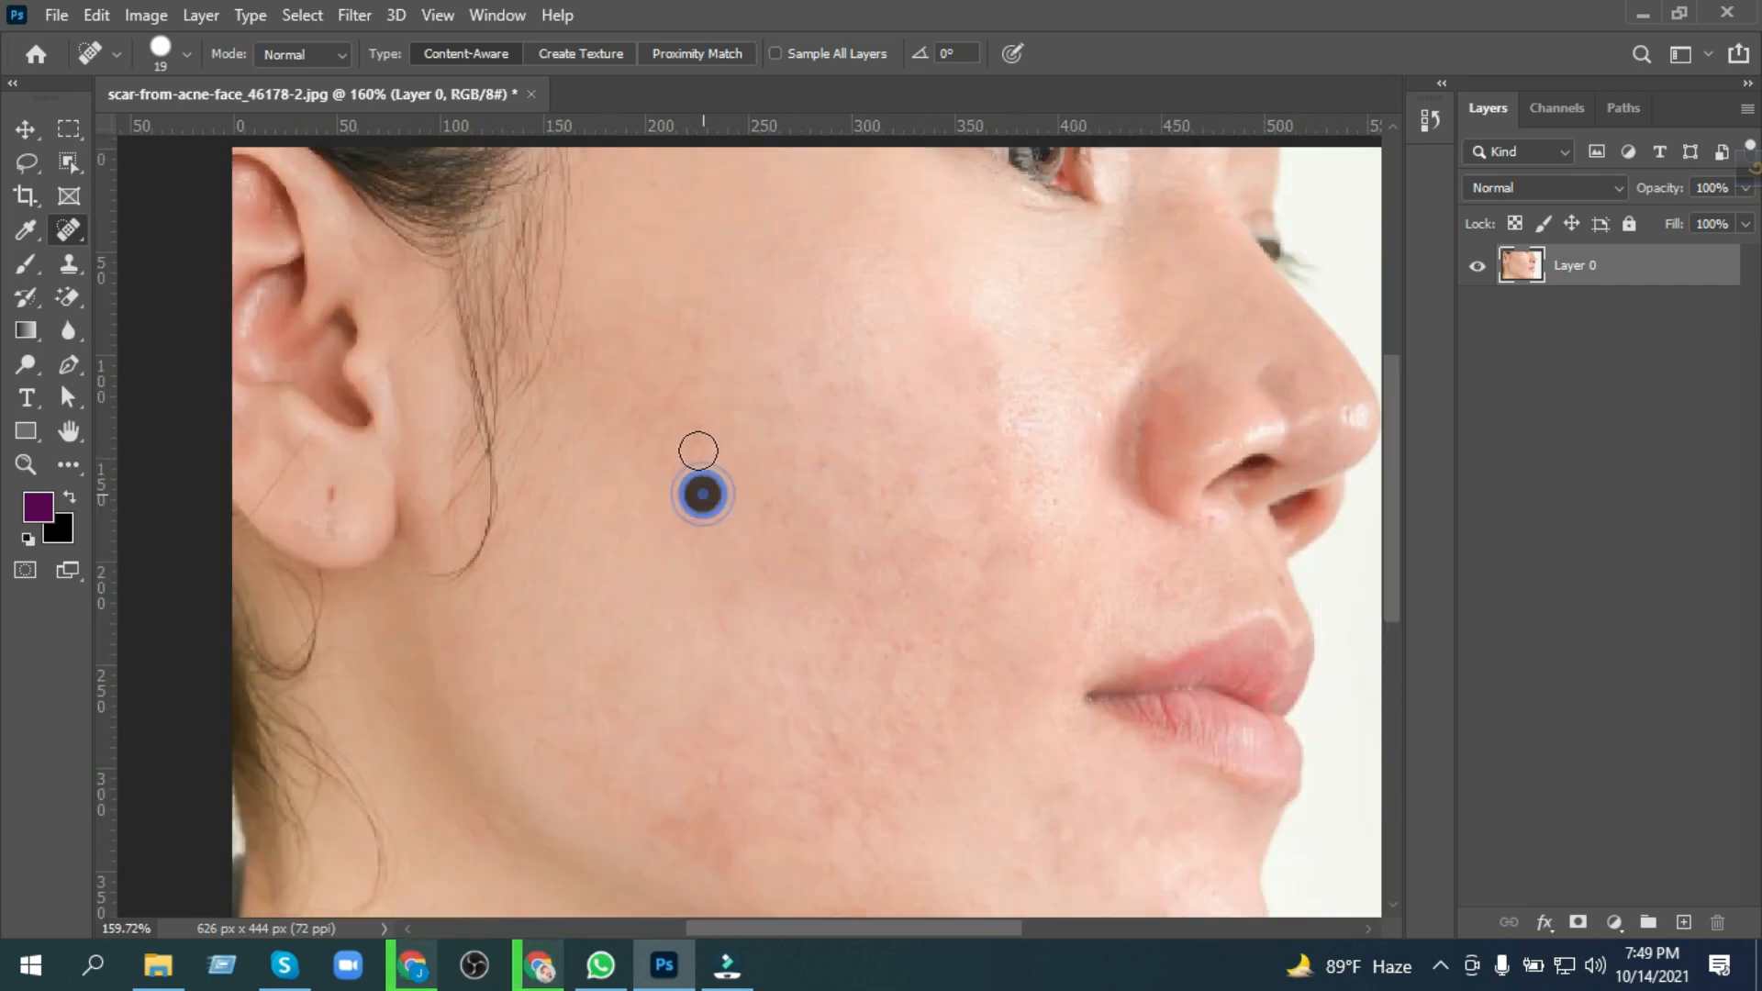
Step: Heal further faint blemishes across the lower cheek and the area below the mouth corner
drag(803, 389, 496, 398)
mouse_move(685, 618)
mouse_down()
mouse_move(763, 524)
mouse_move(810, 399)
mouse_up()
click(688, 553)
click(461, 428)
click(450, 298)
click(767, 356)
click(732, 258)
drag(780, 268, 843, 561)
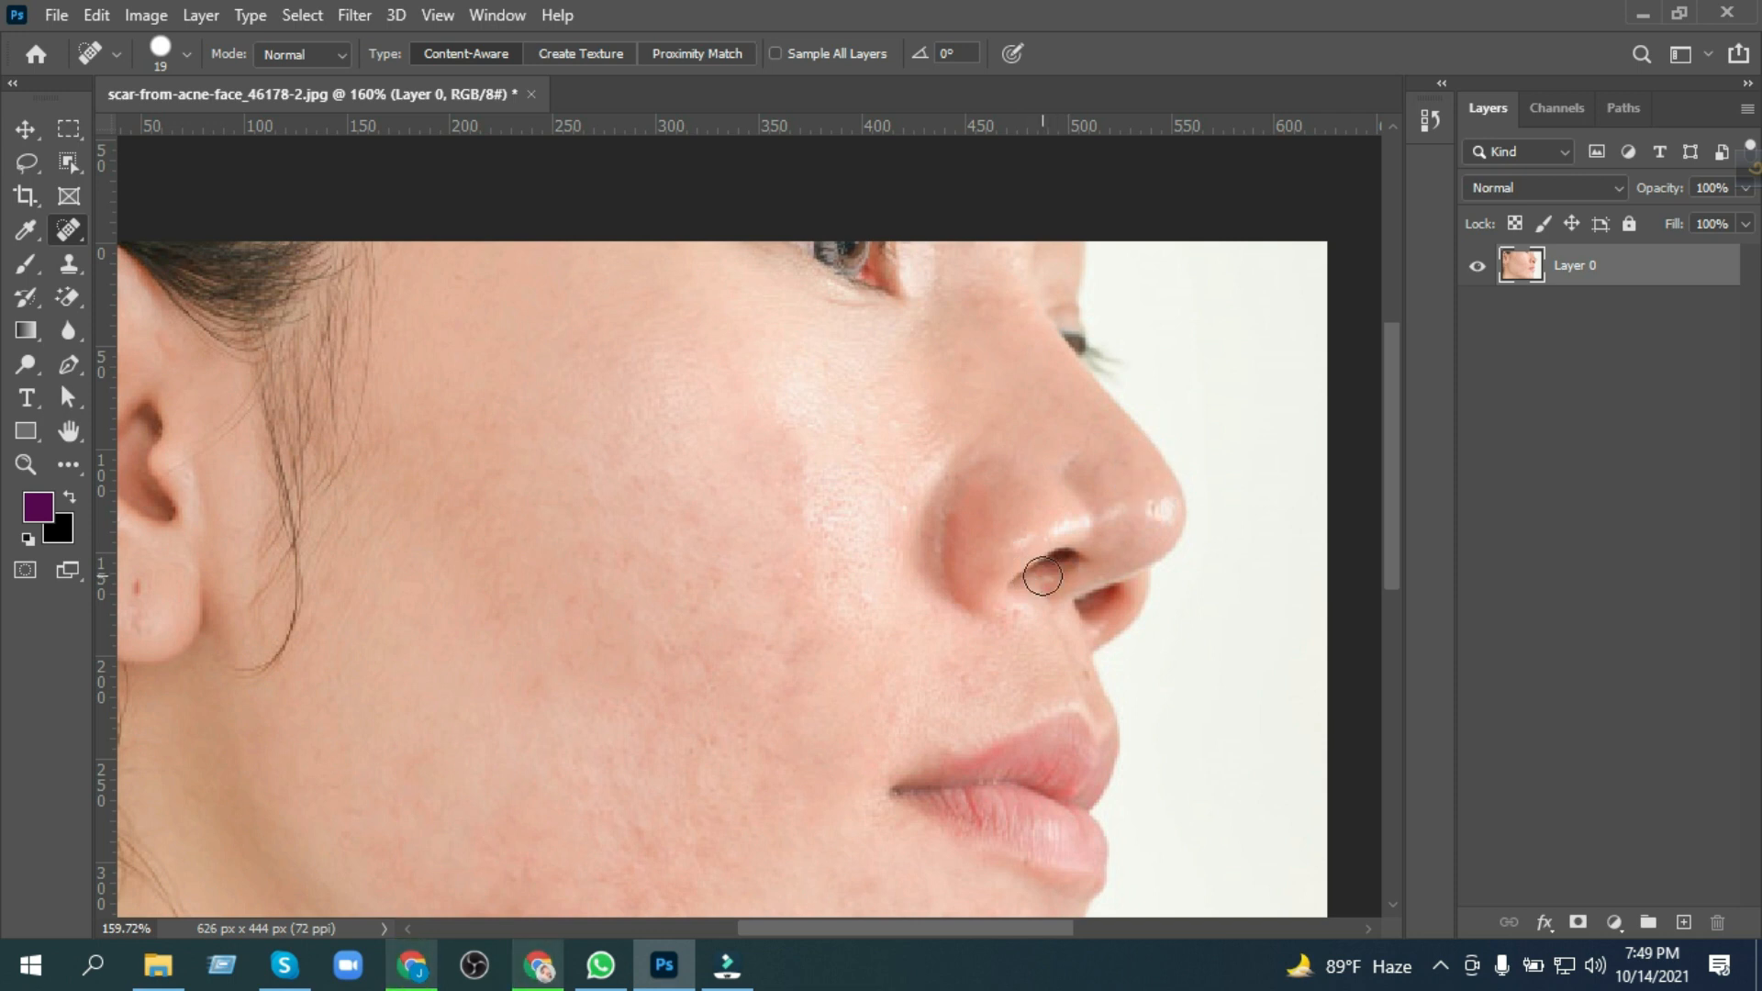
drag(1169, 609, 1215, 521)
click(1201, 431)
key(ctrl+z)
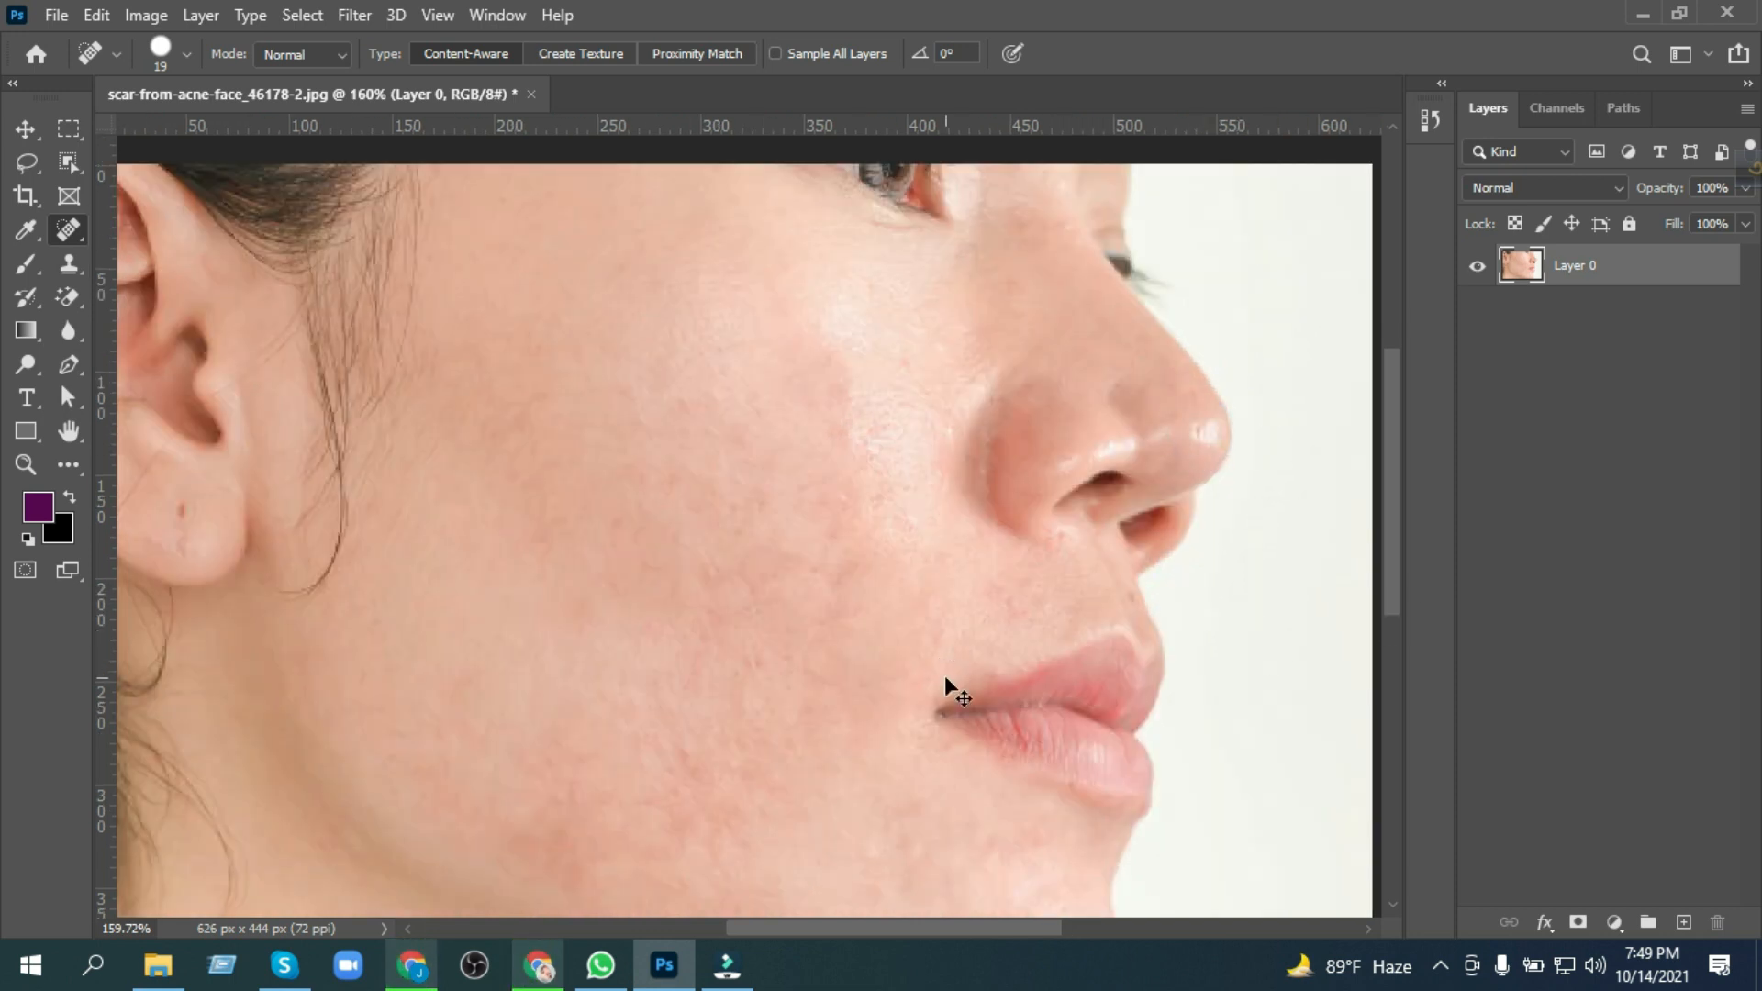
Step: Reduce the Spot Healing Brush size to 8 px and heal the small spots on the nose and above the upper lip
scroll(1220, 455, up, 2)
mouse_move(1211, 353)
mouse_down()
mouse_move(1172, 492)
mouse_move(709, 213)
mouse_up()
click(187, 55)
drag(61, 130, 56, 126)
click(680, 246)
click(465, 503)
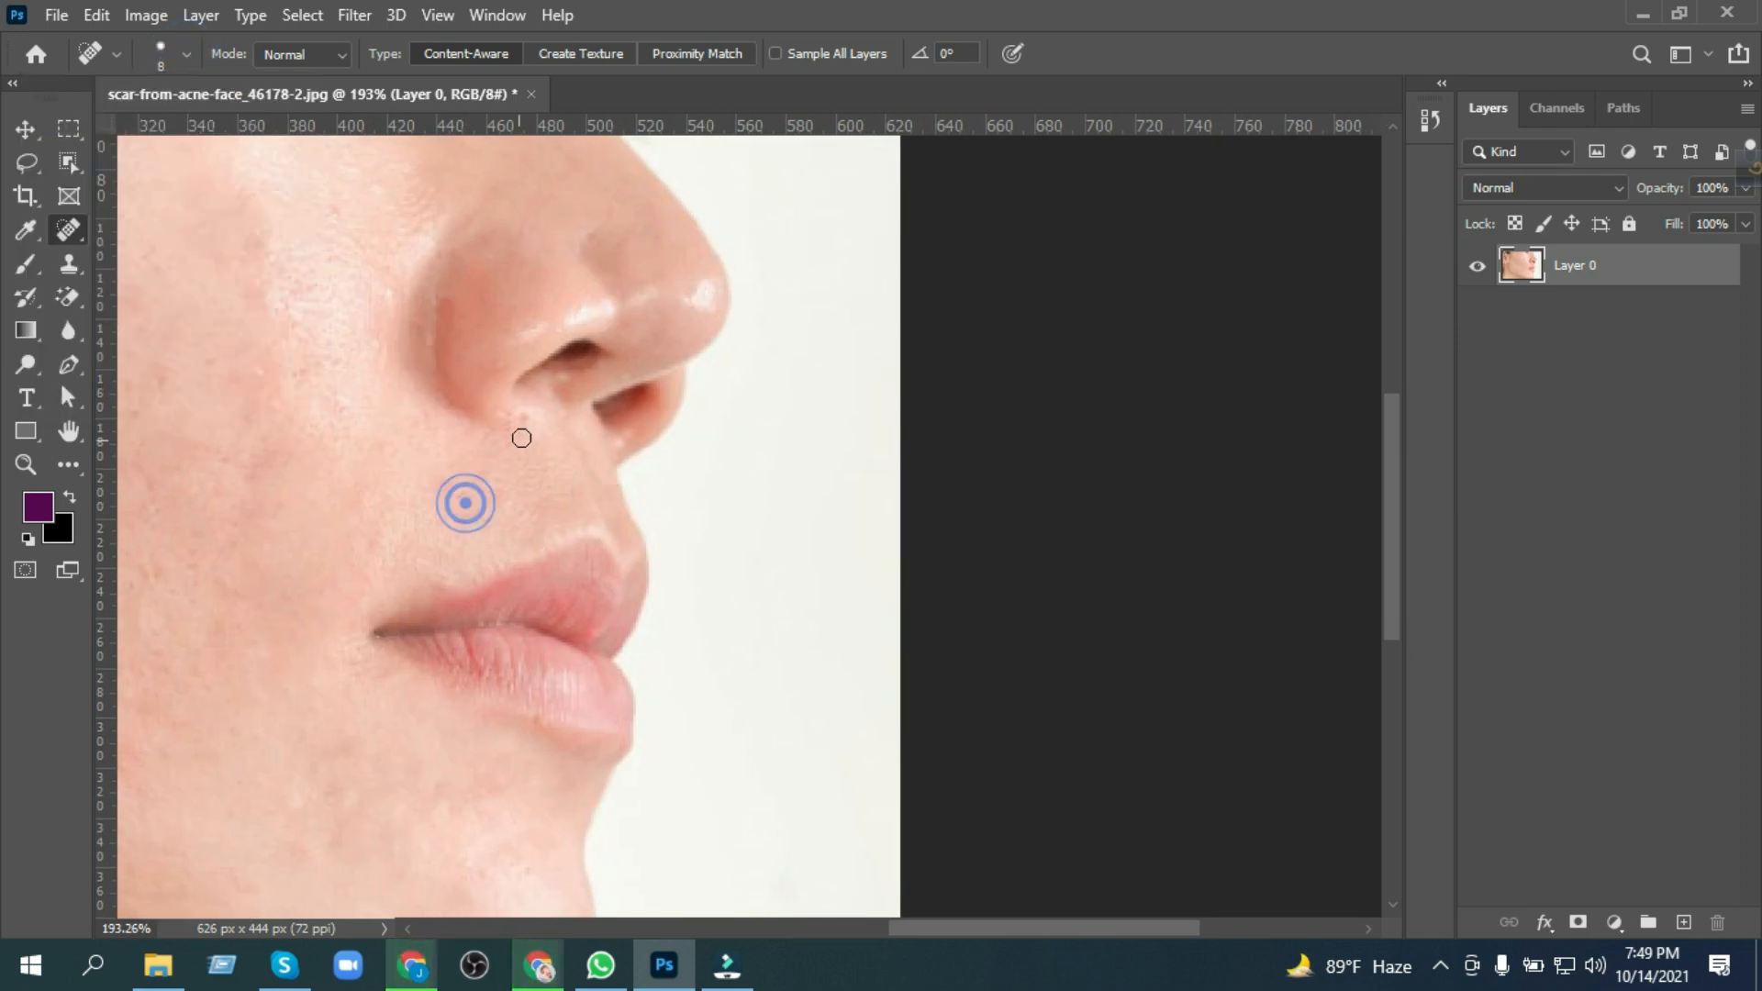
key(ctrl+0)
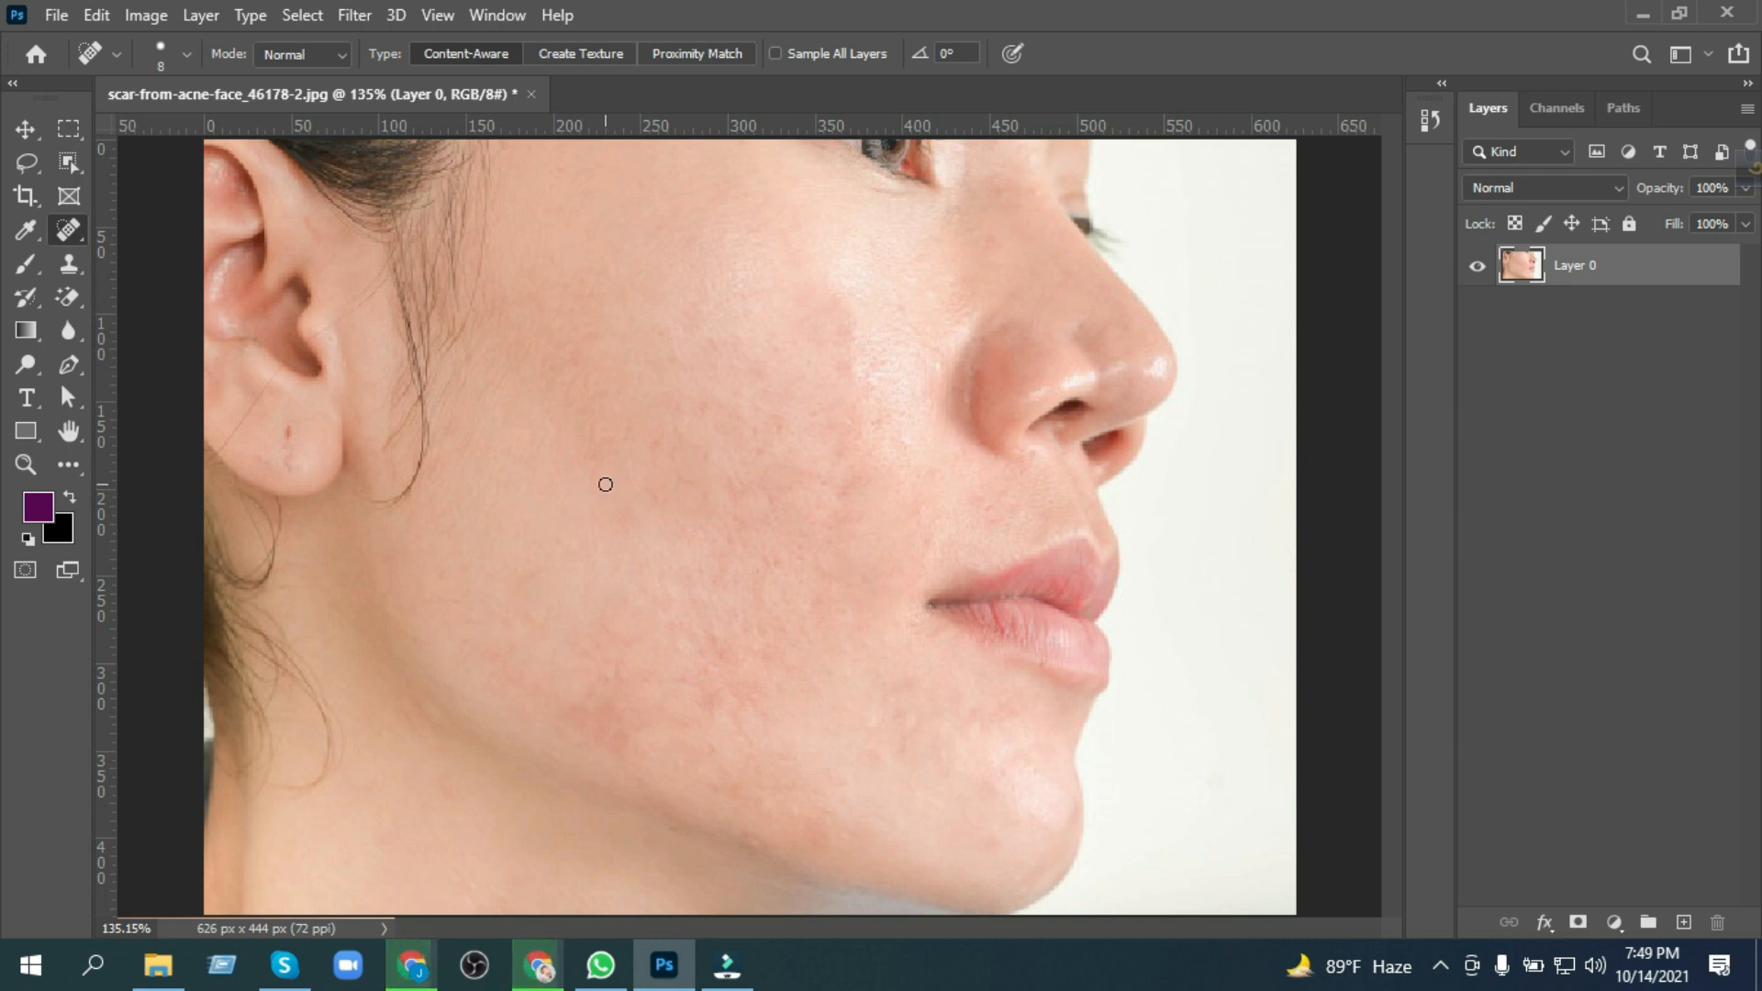
scroll(801, 493, down, 6)
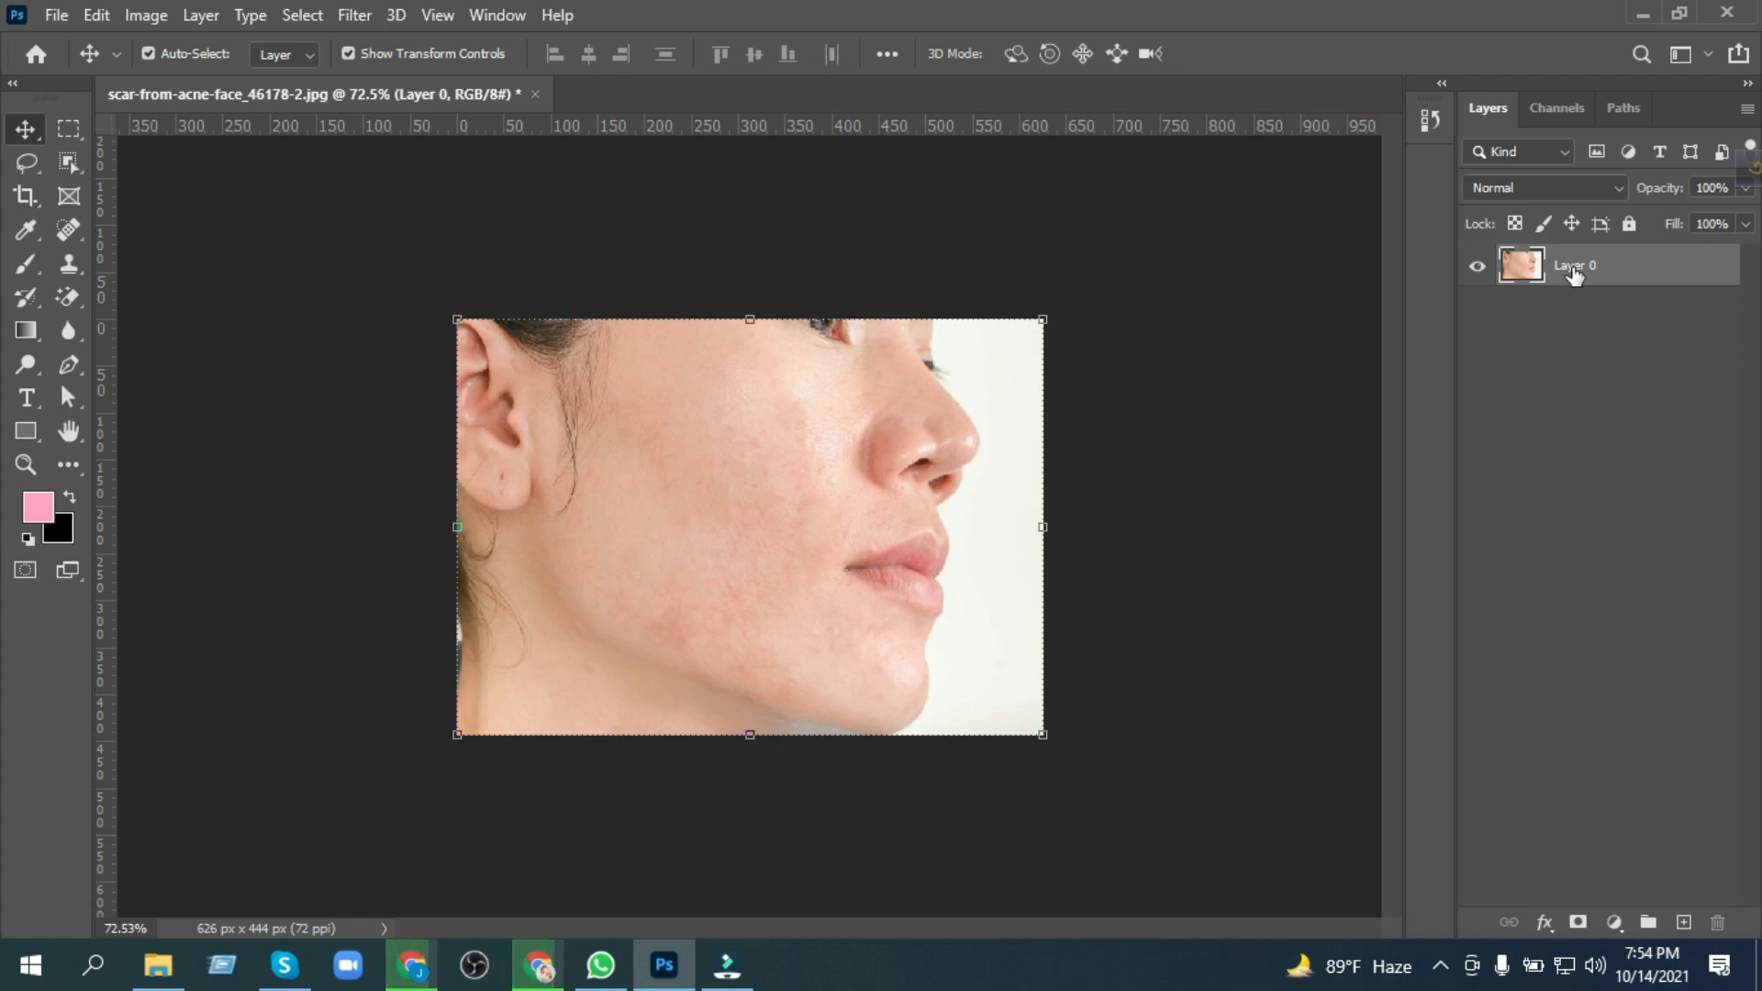
Step: Duplicate Layer 0 and set the copy's blend mode to Linear Light
drag(1576, 274, 1686, 924)
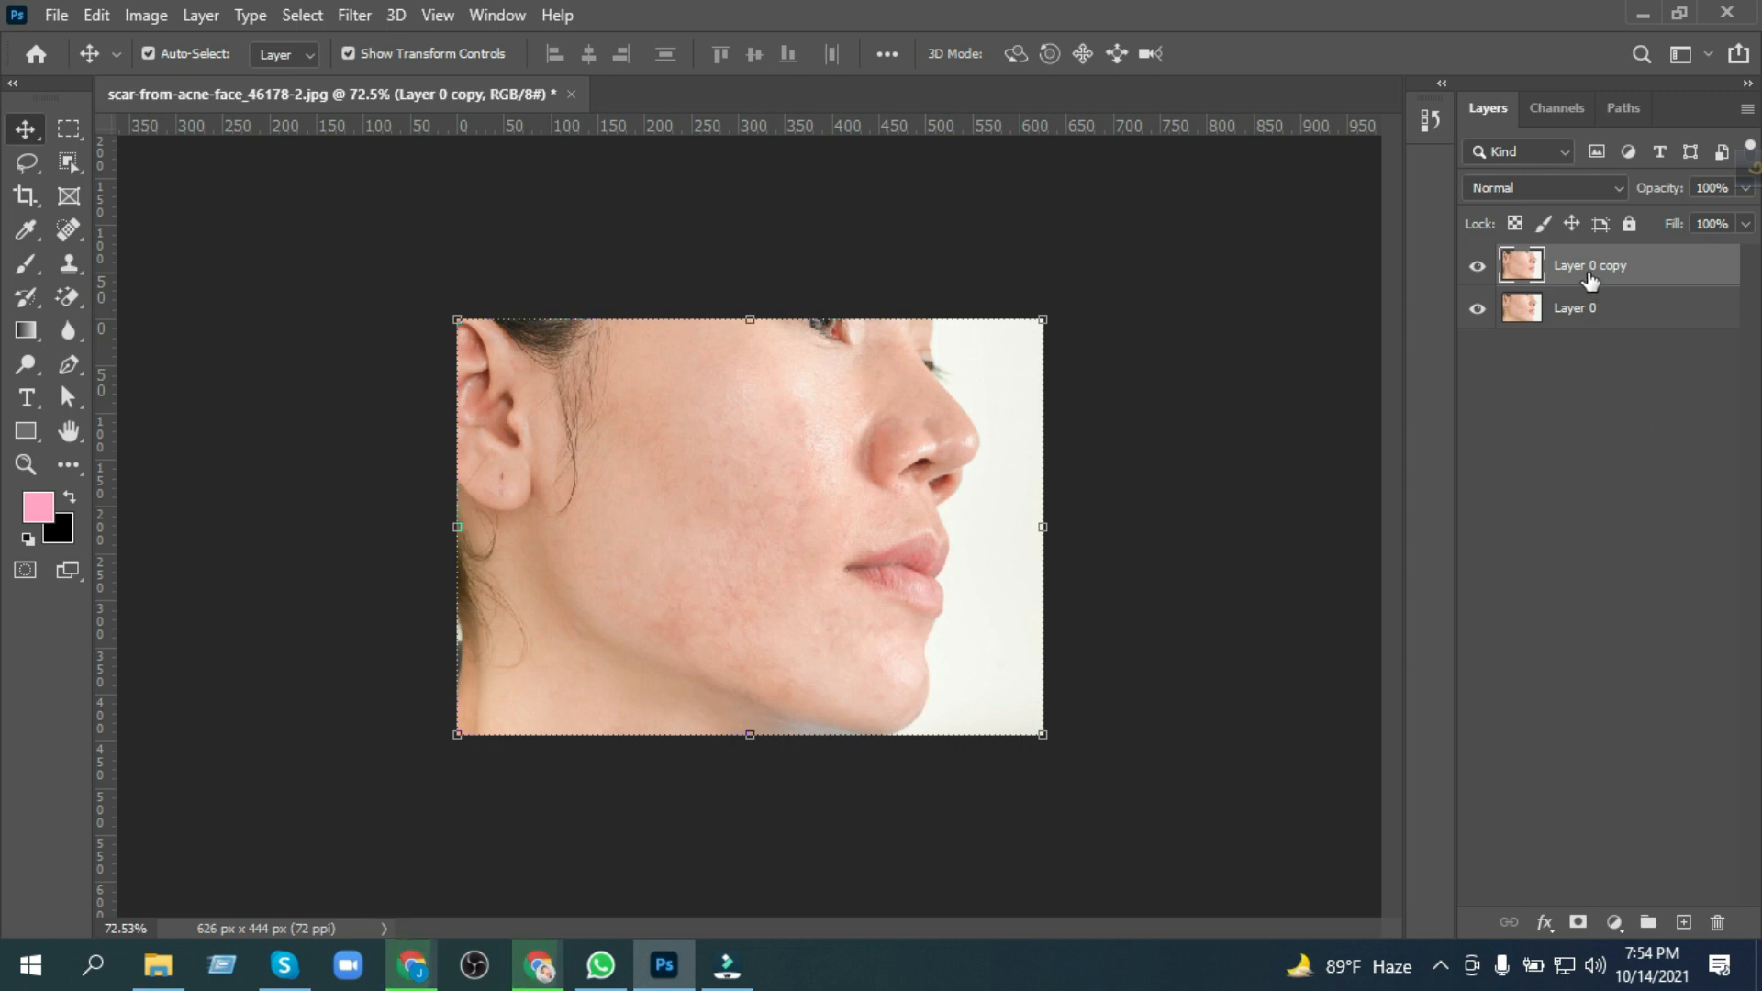
click(1582, 185)
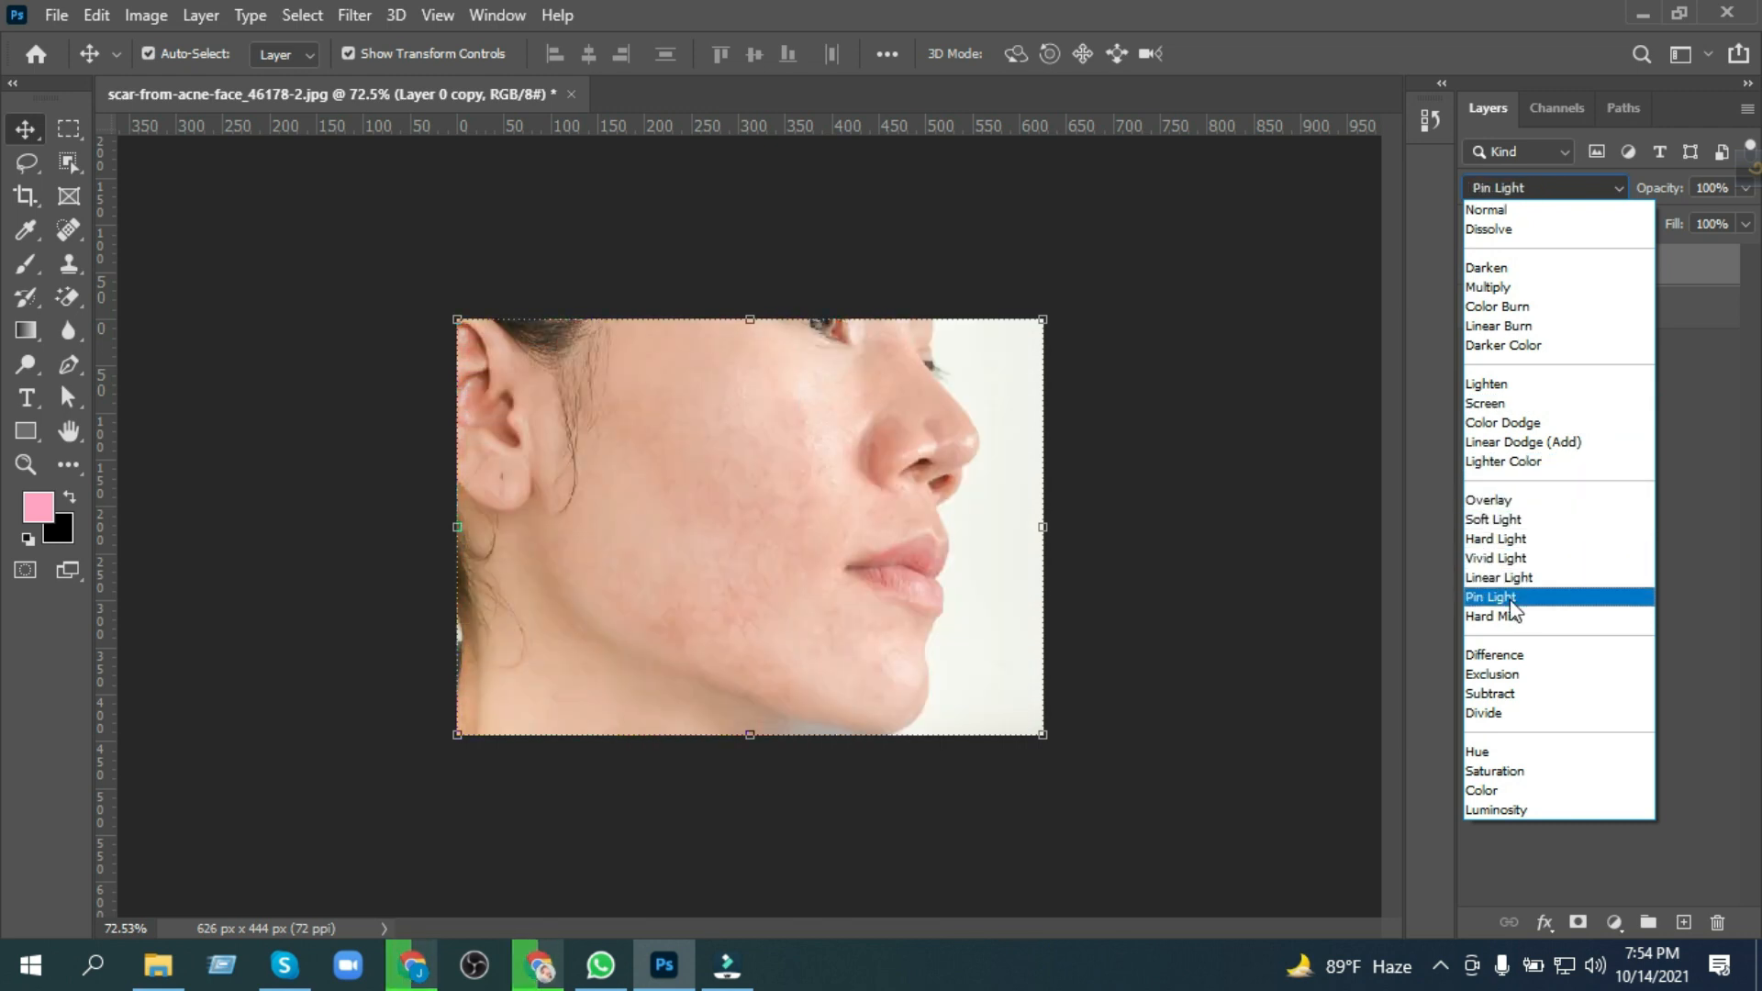
click(1498, 576)
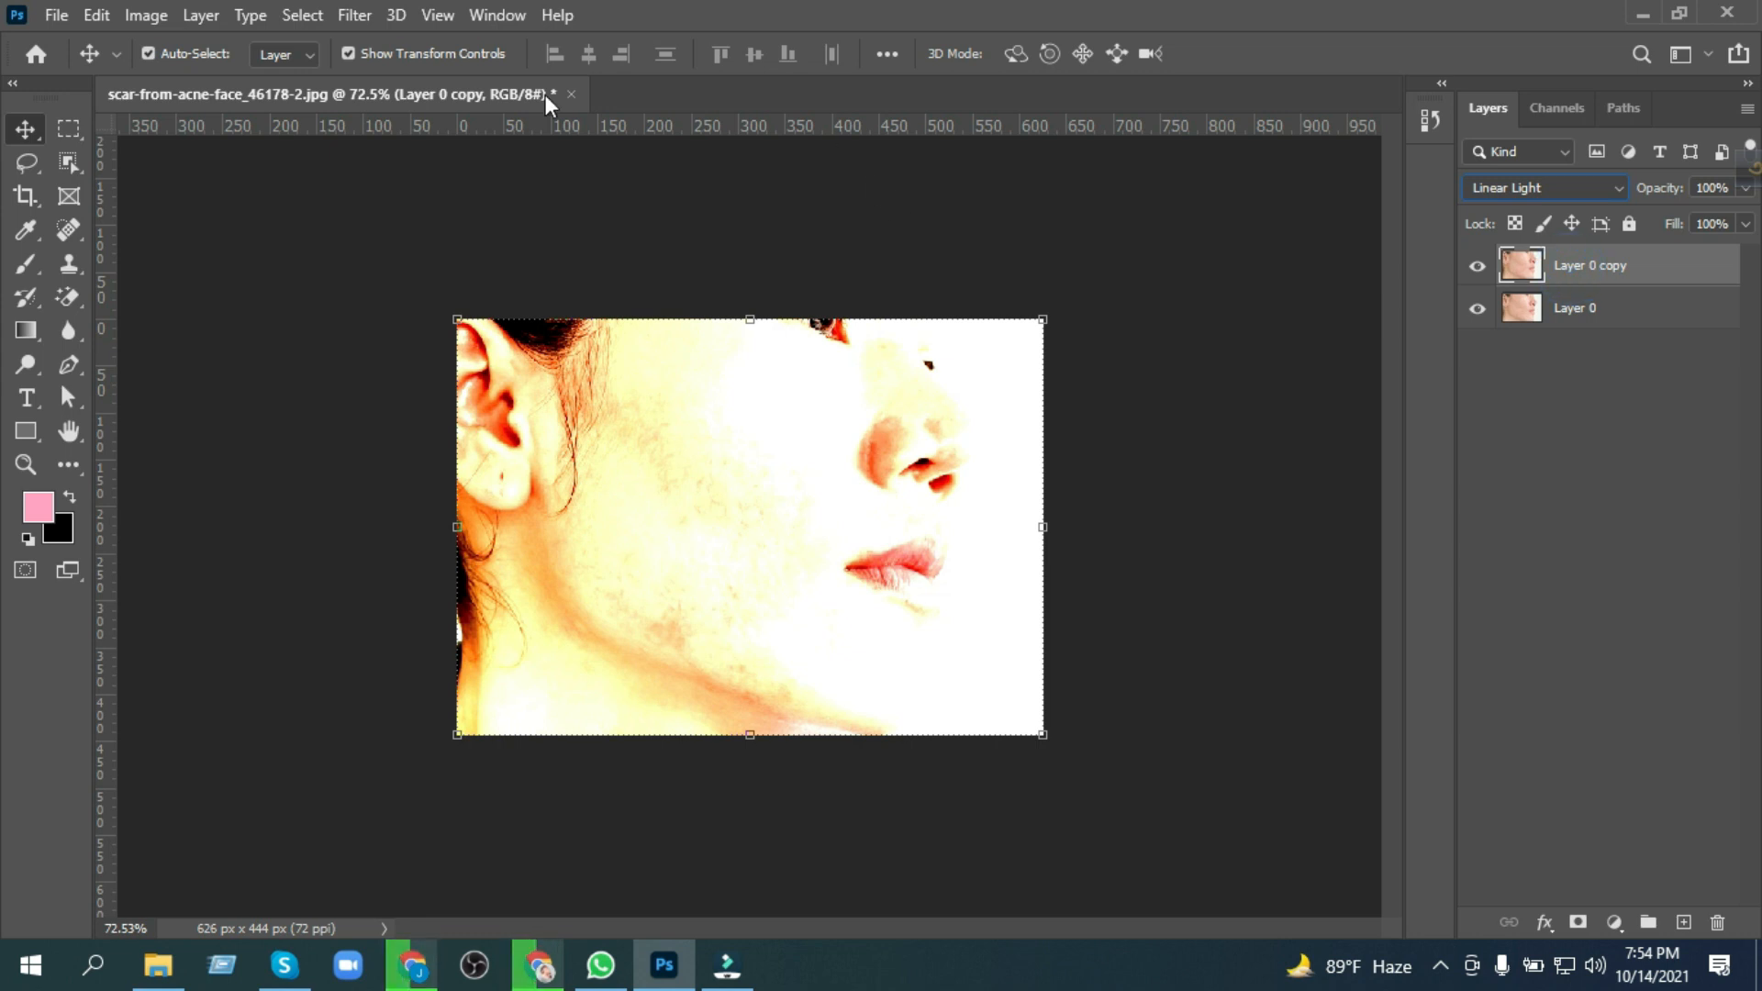
Step: Apply a High Pass filter with a 2.1 pixel radius to Layer 0 copy
click(356, 15)
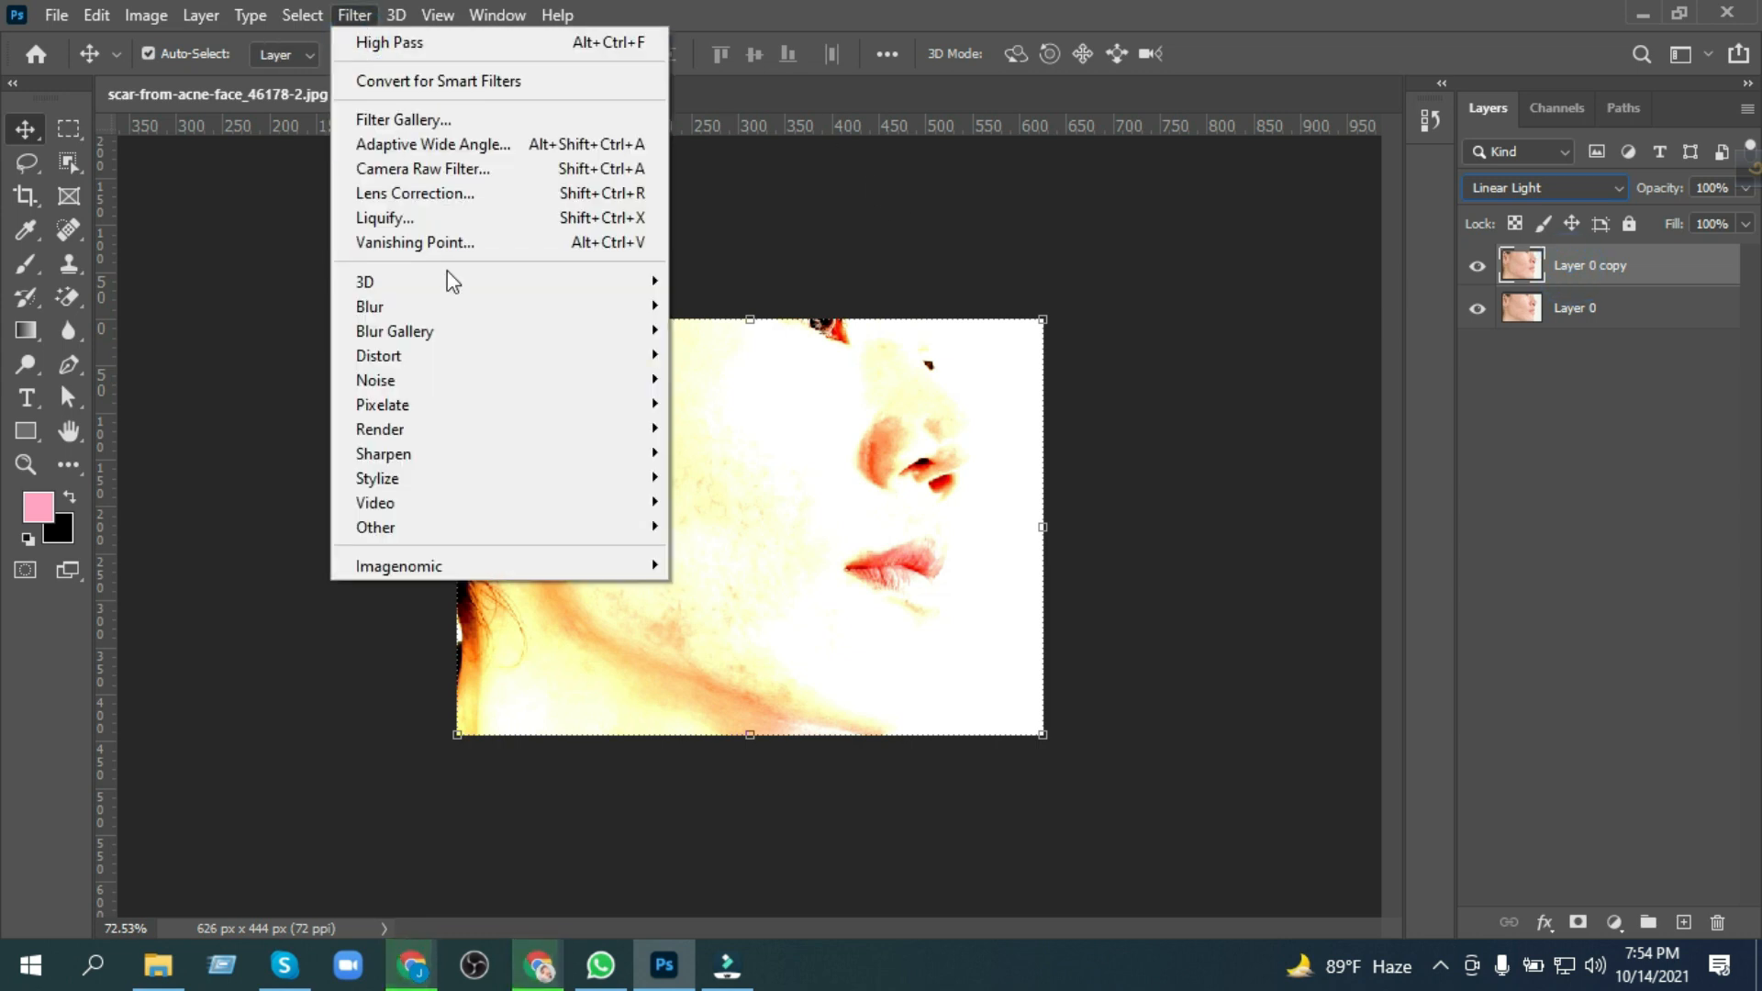
mouse_move(422, 517)
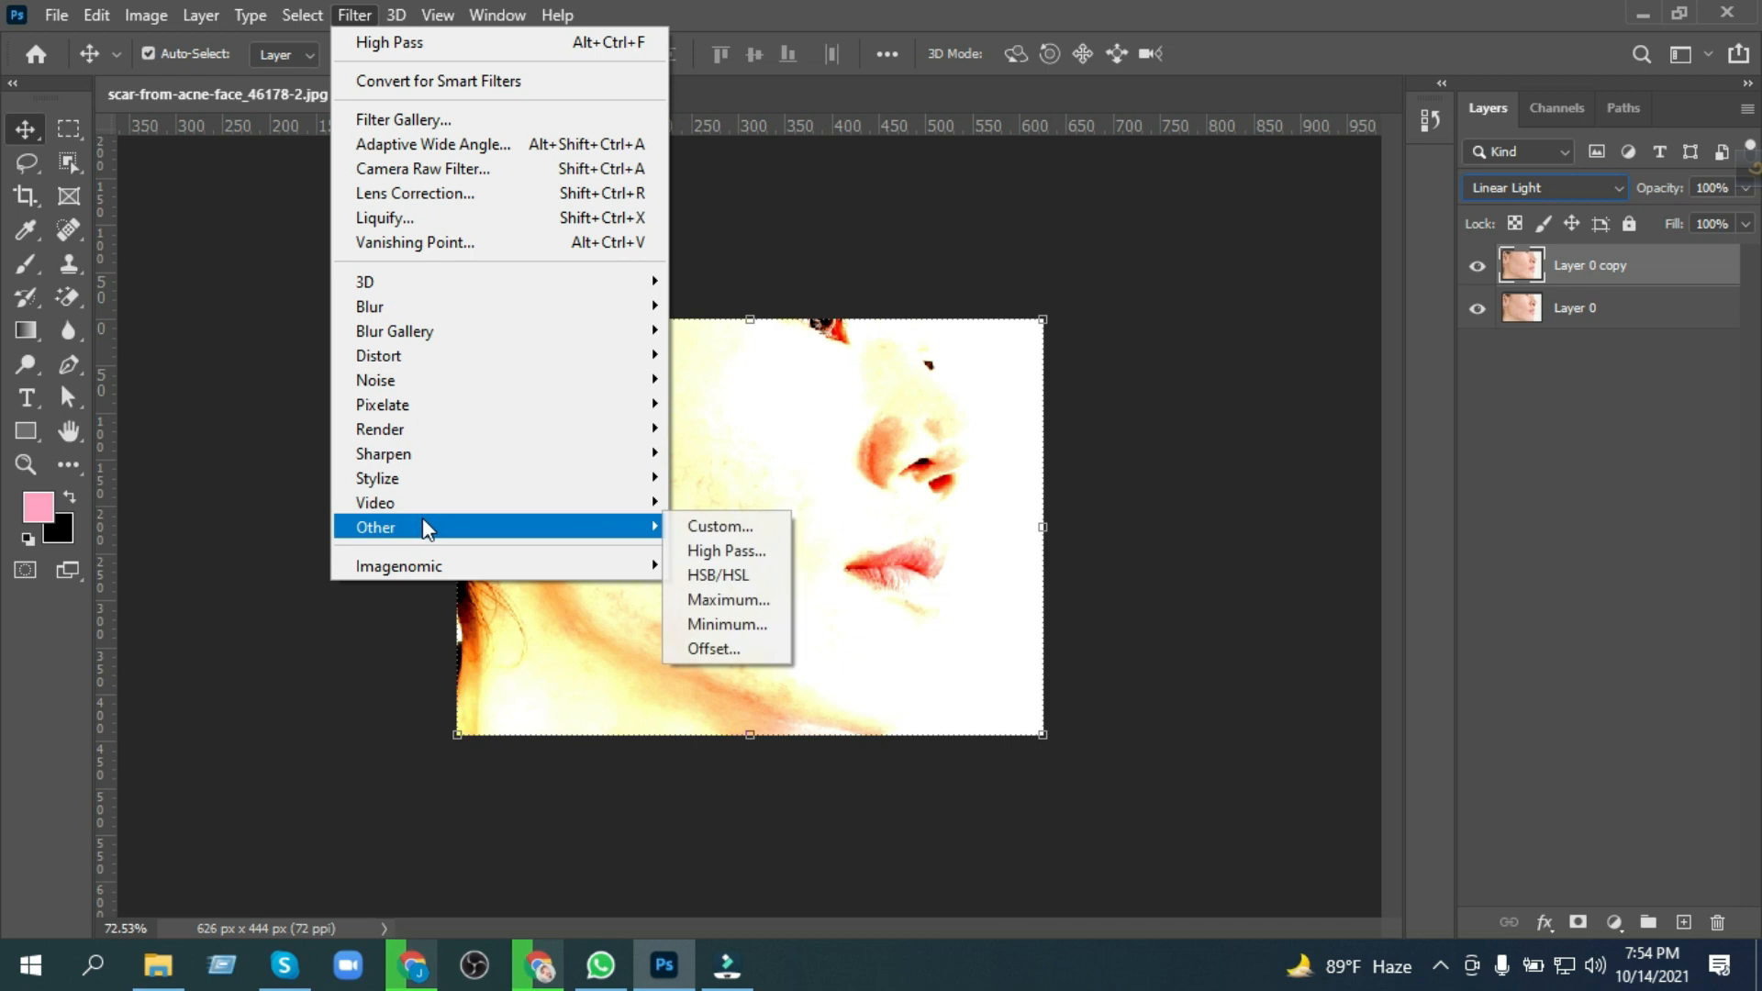
click(714, 555)
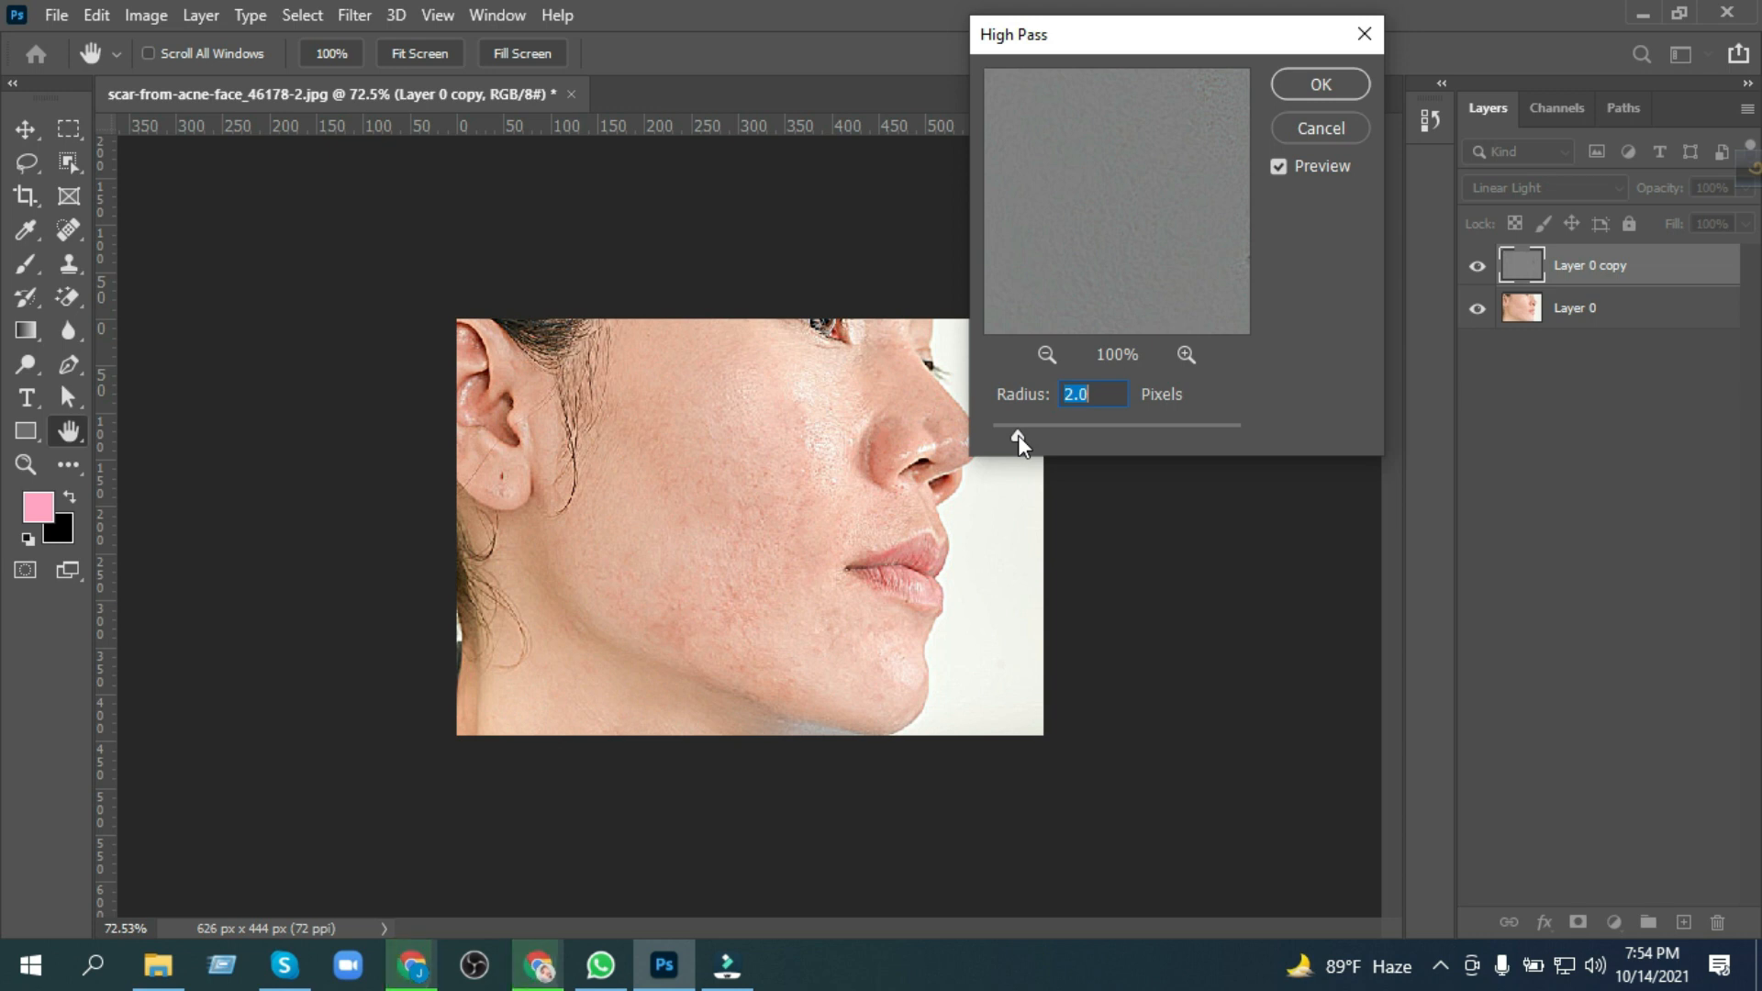
drag(1015, 435, 1013, 435)
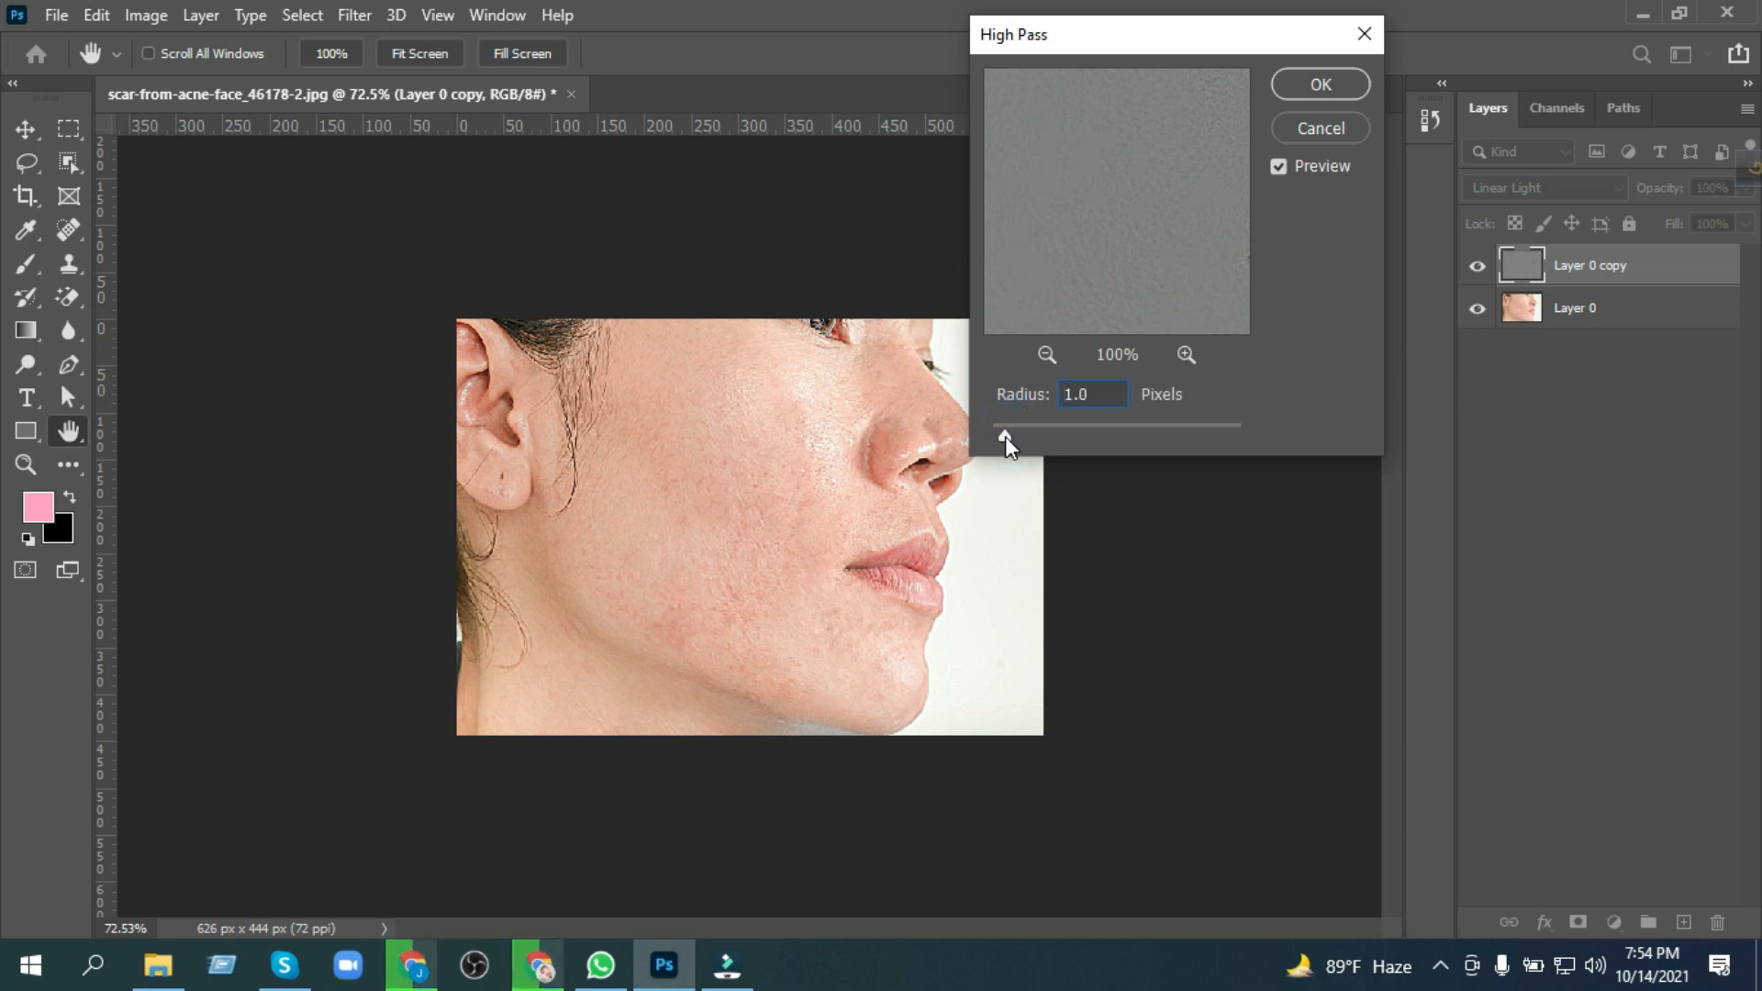
drag(1011, 437, 1020, 435)
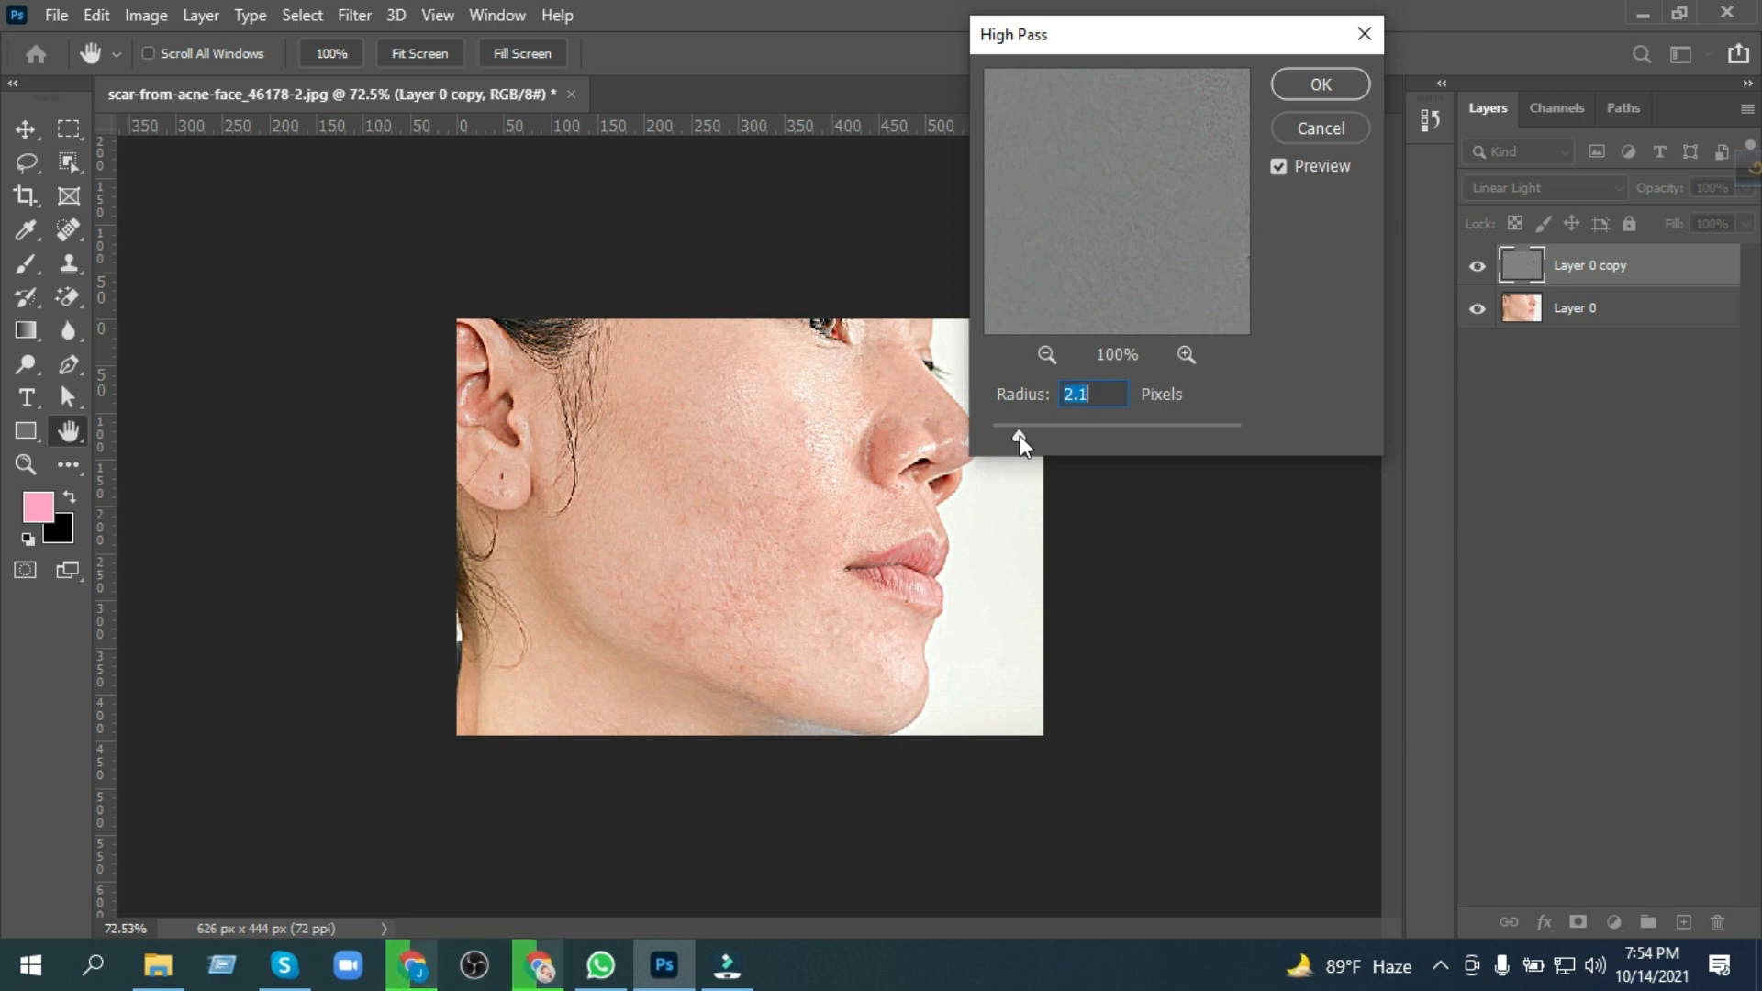
click(1323, 83)
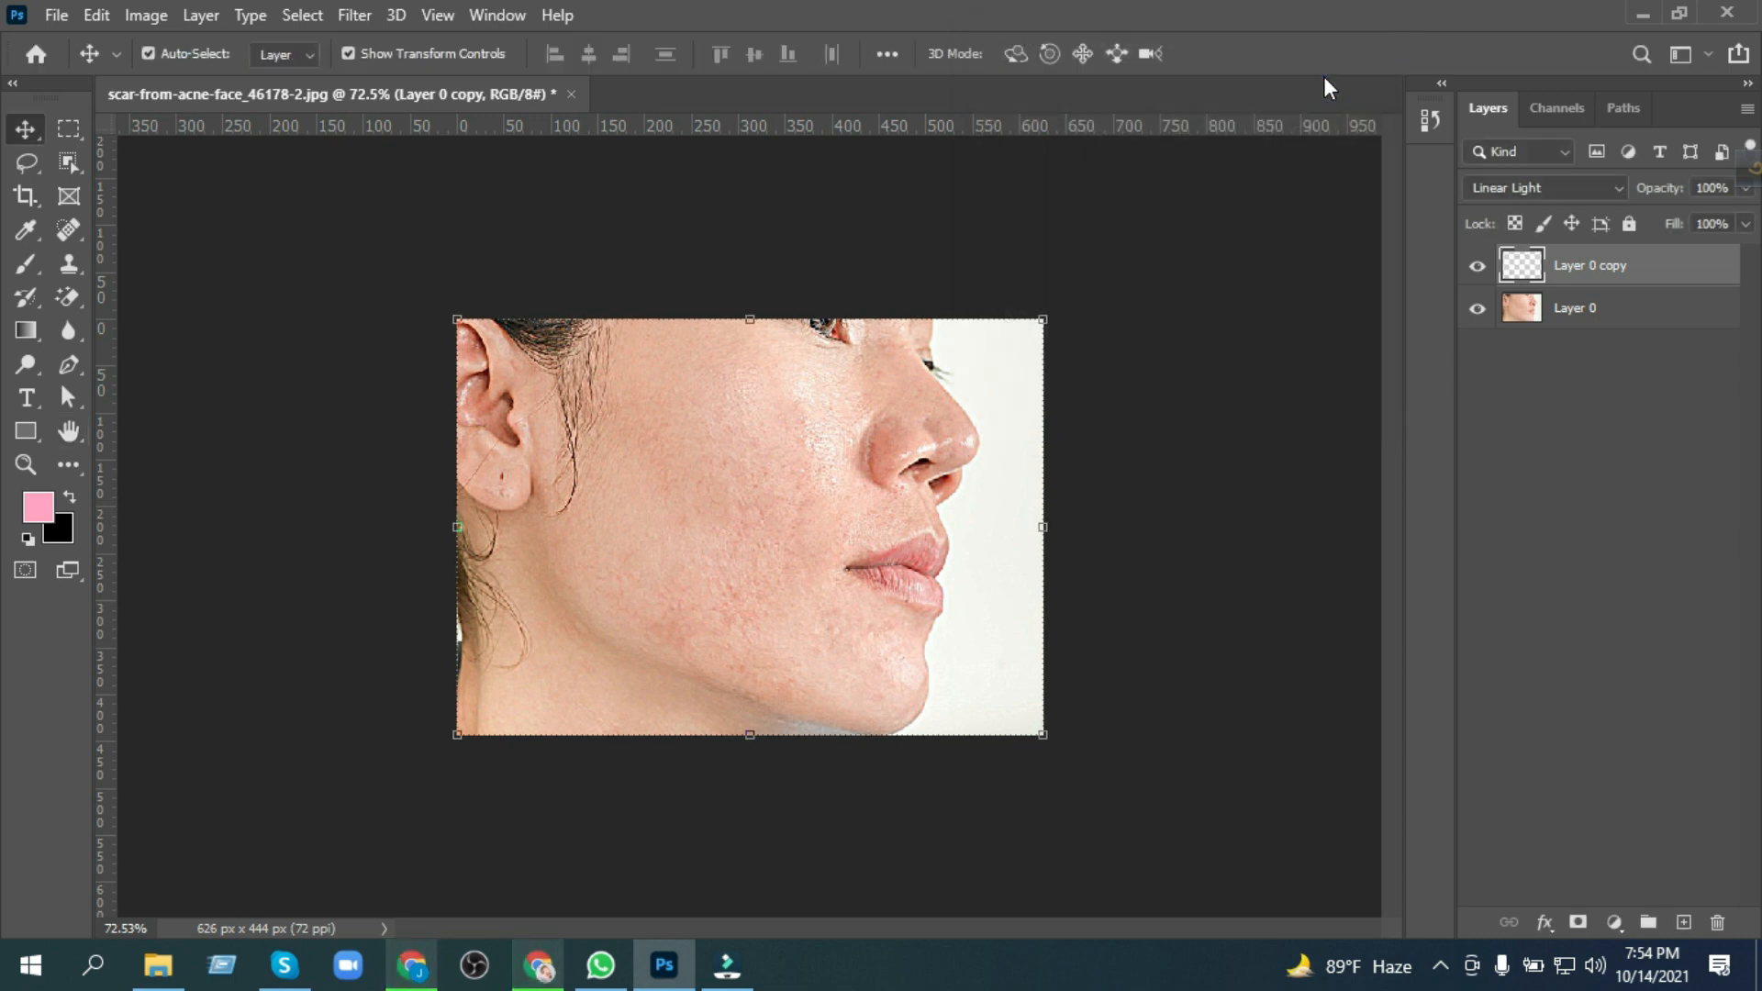
key(ctrl+plus)
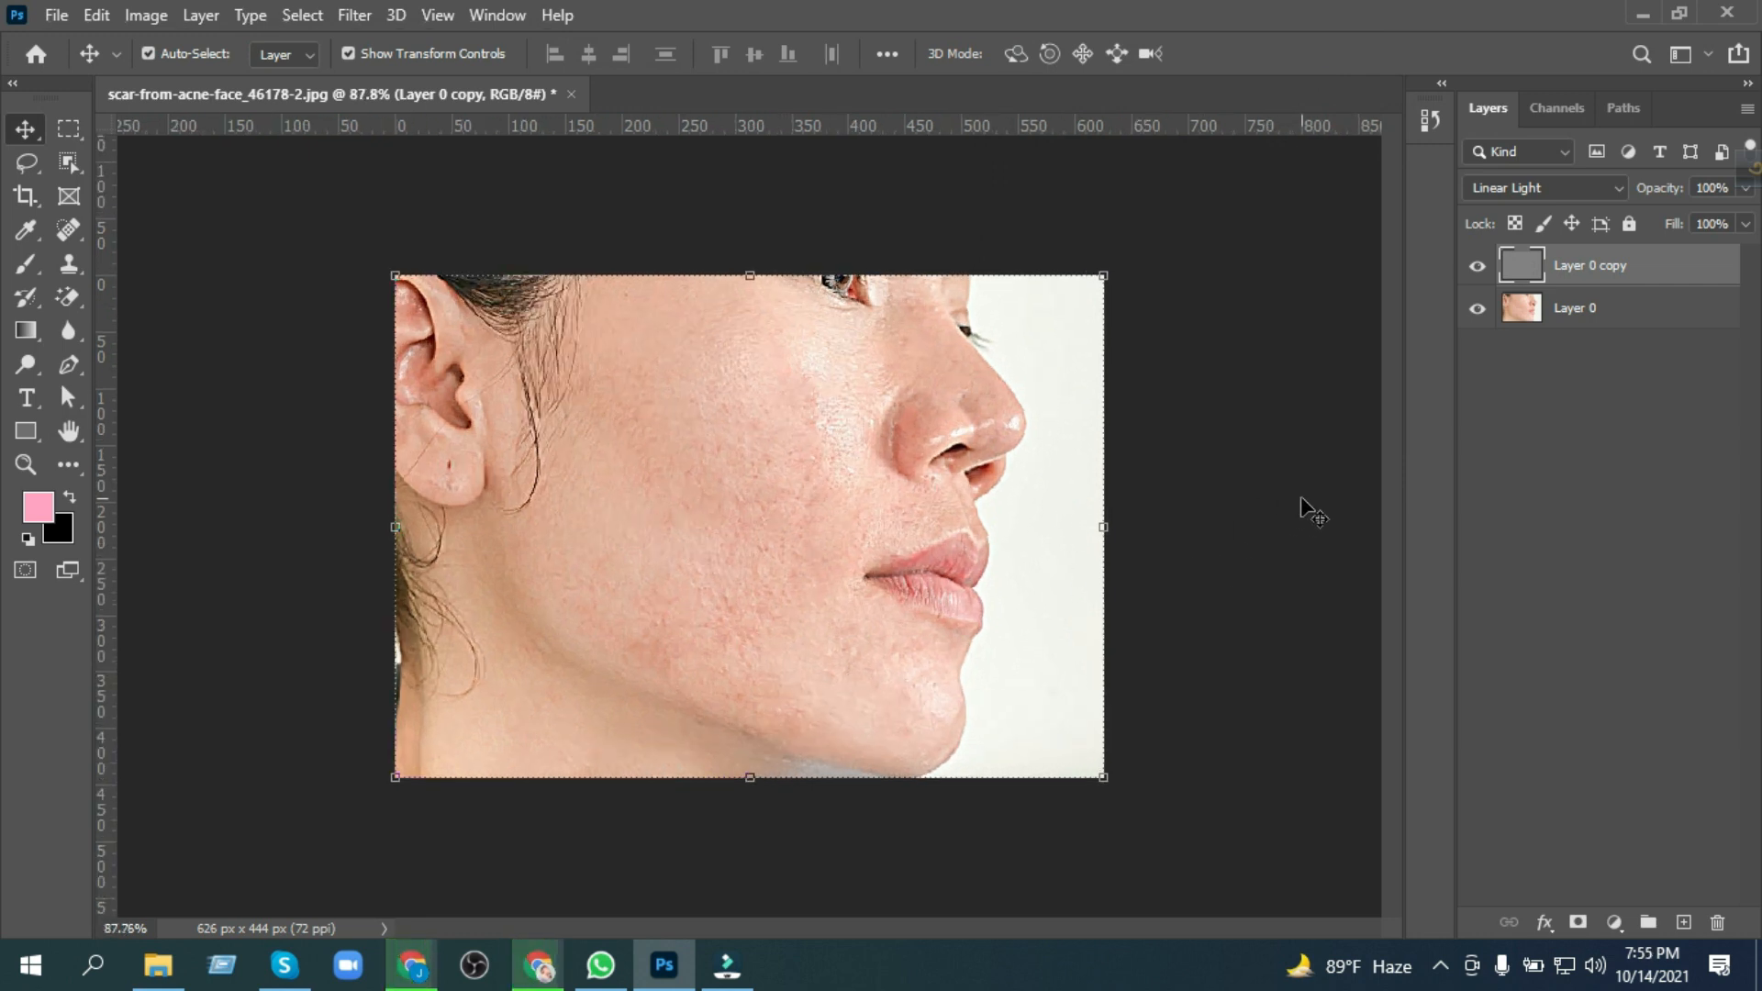
Step: Select Layer 0 and sample a skin tone from the cheek as the foreground colour
click(1588, 319)
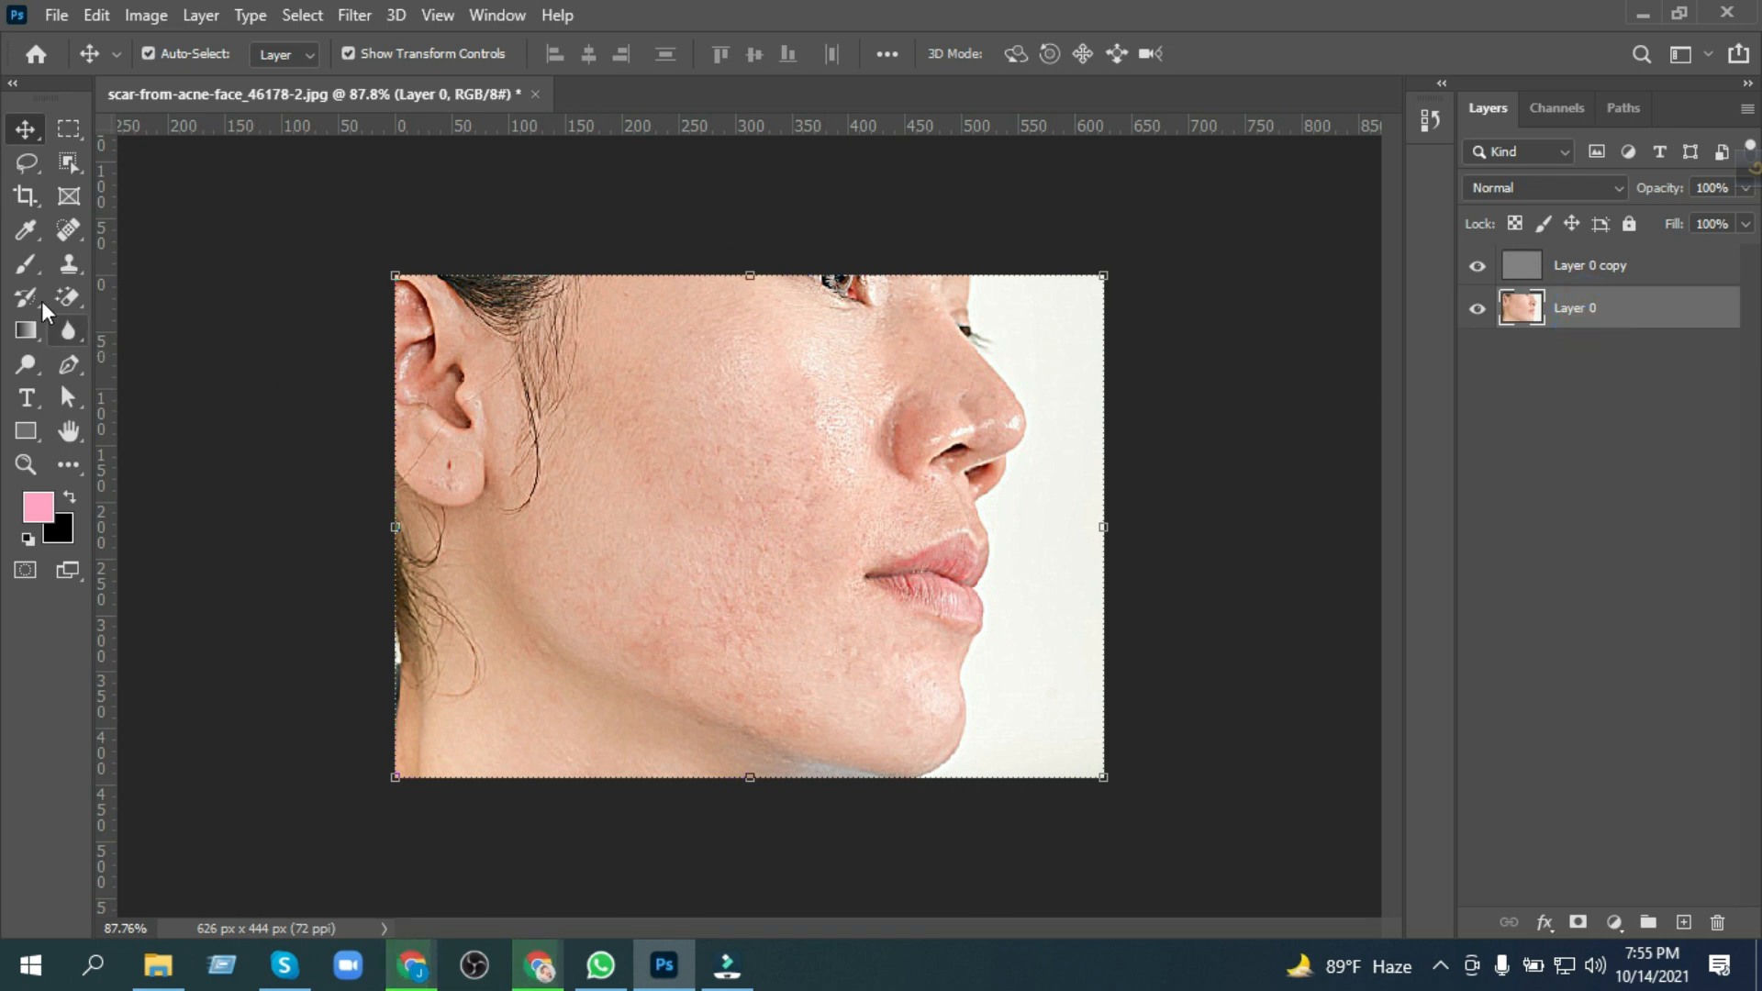
click(23, 237)
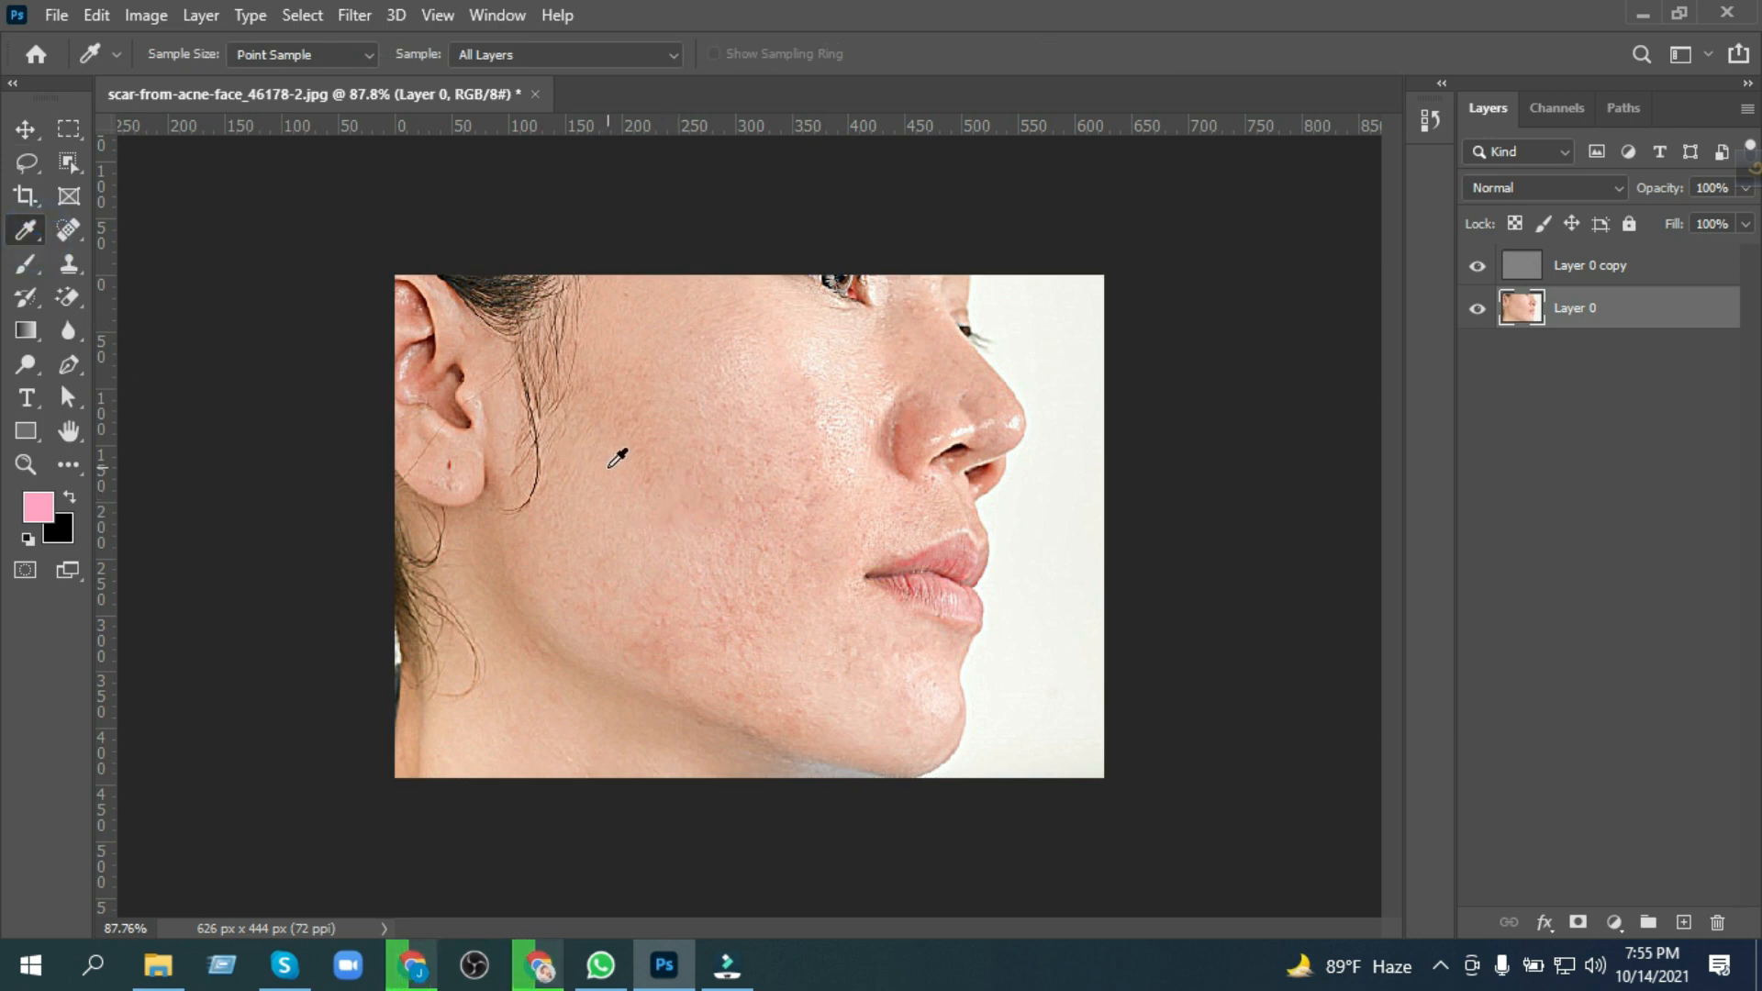
click(640, 474)
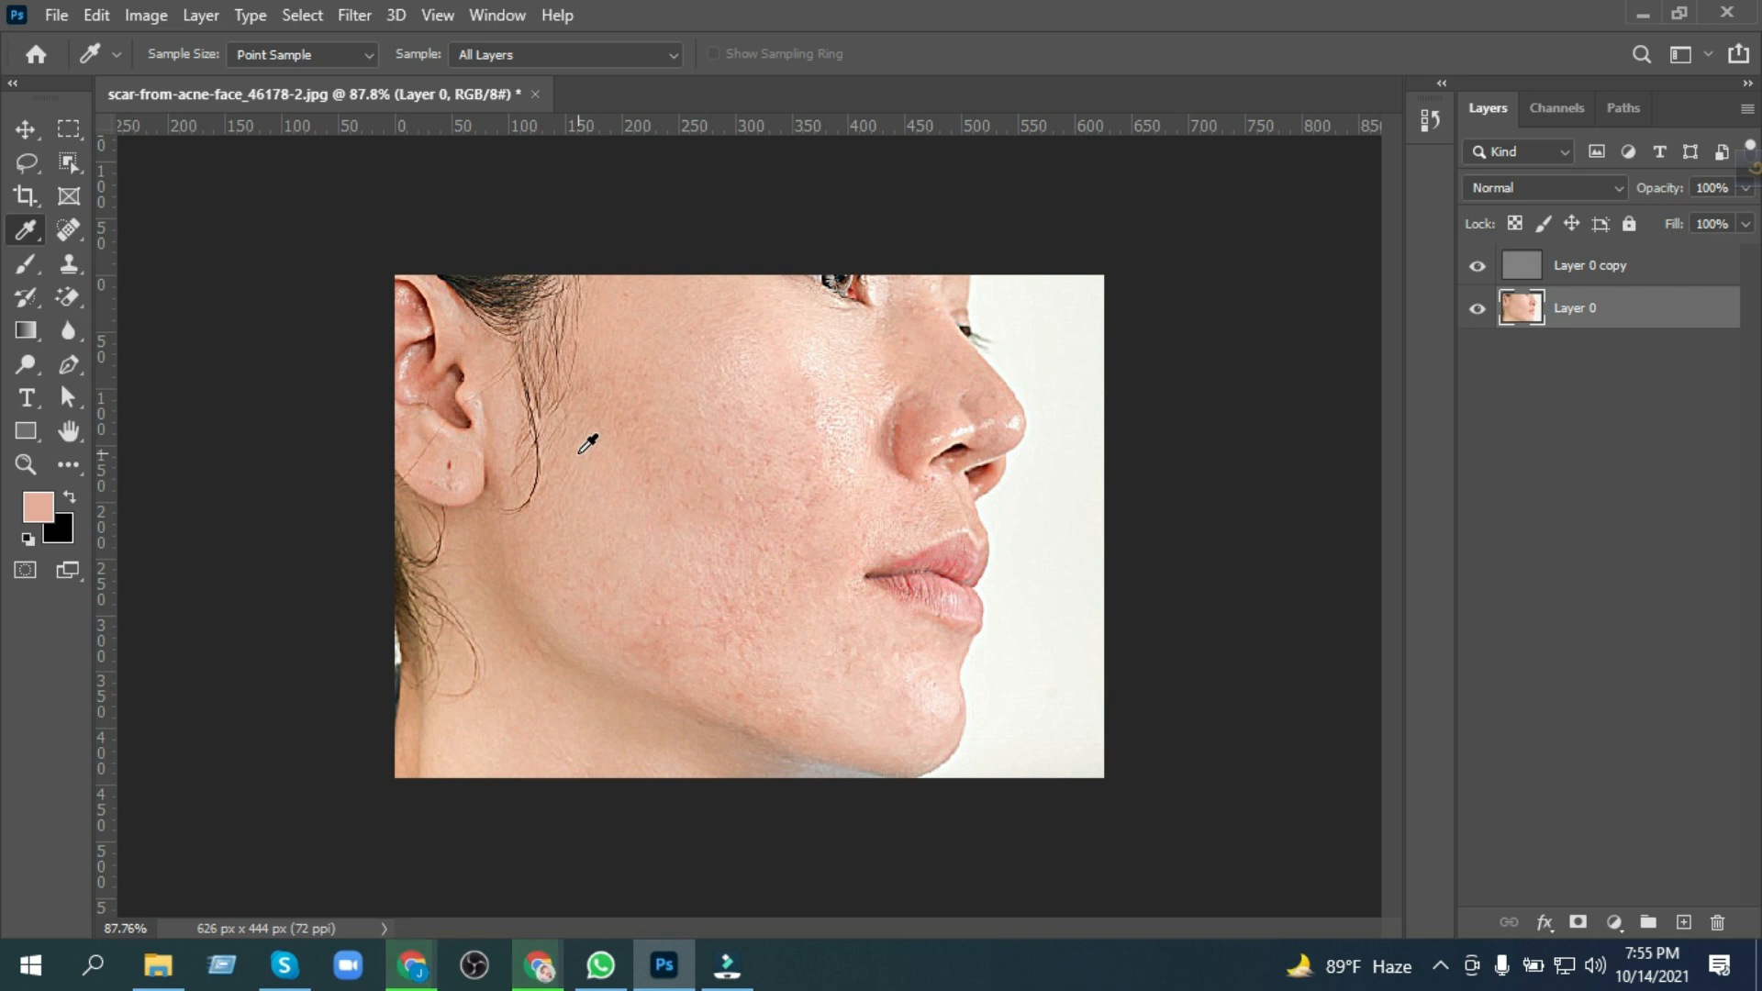
click(25, 128)
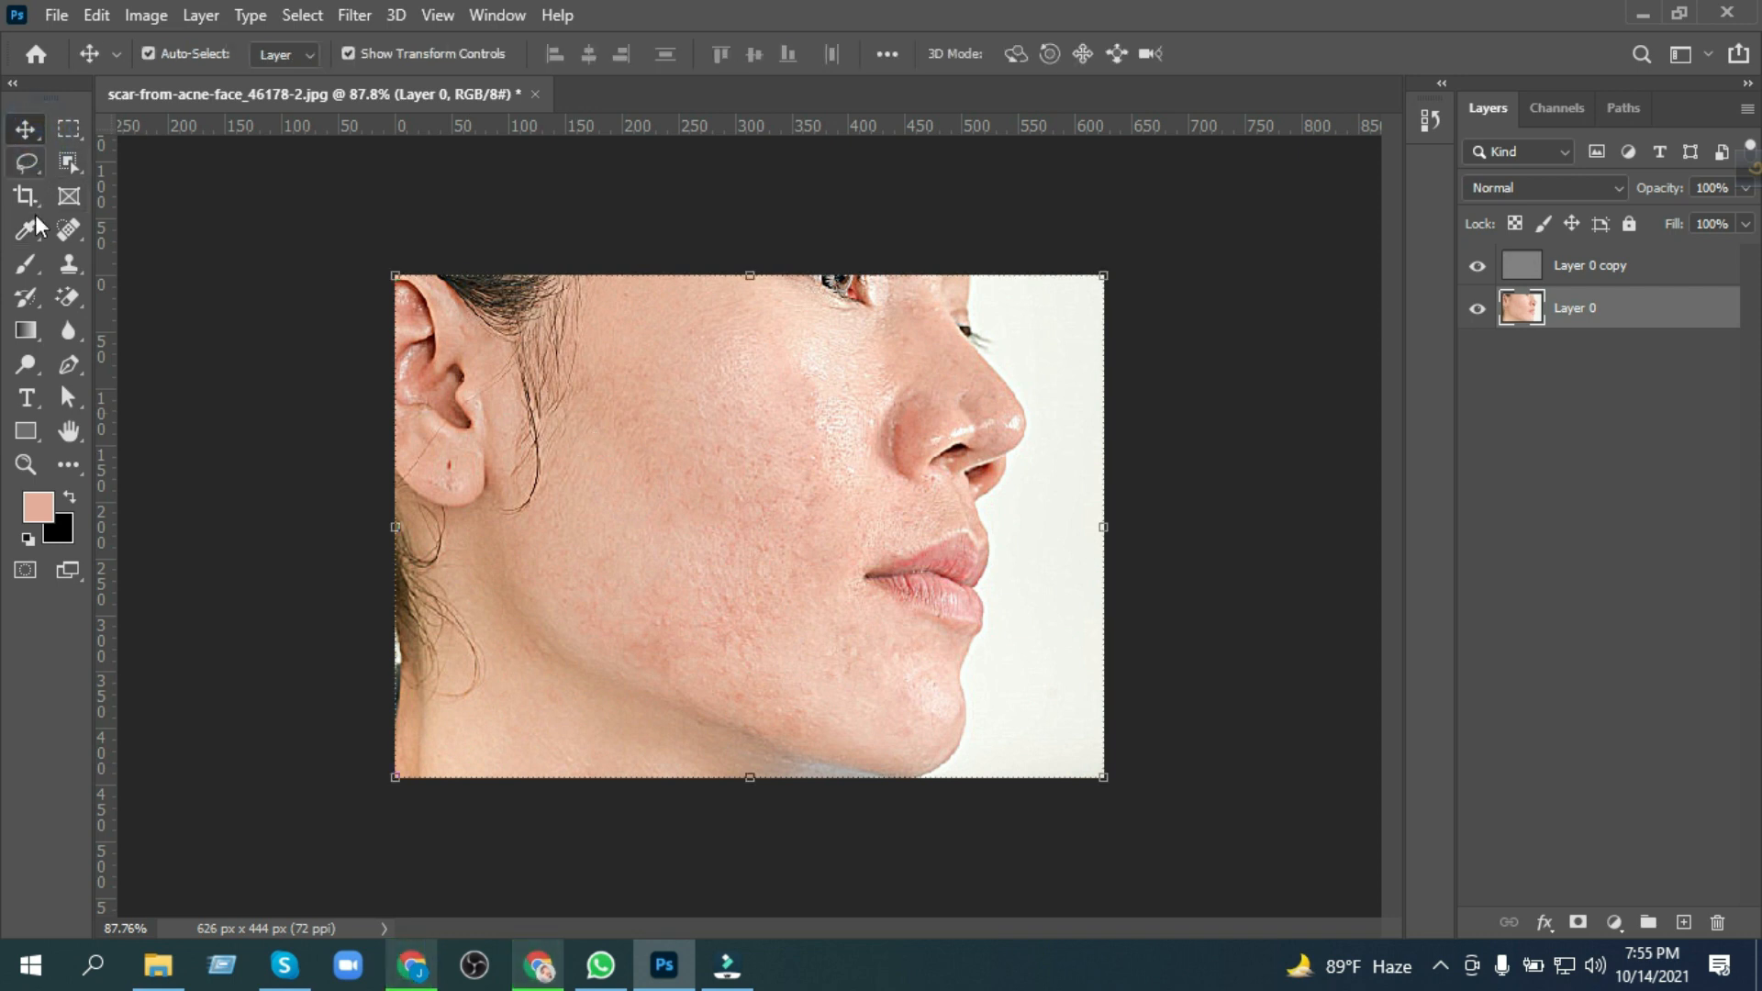
Step: Set up the Brush tool with 24% opacity and a soft 75 px tip at 0% hardness
click(24, 265)
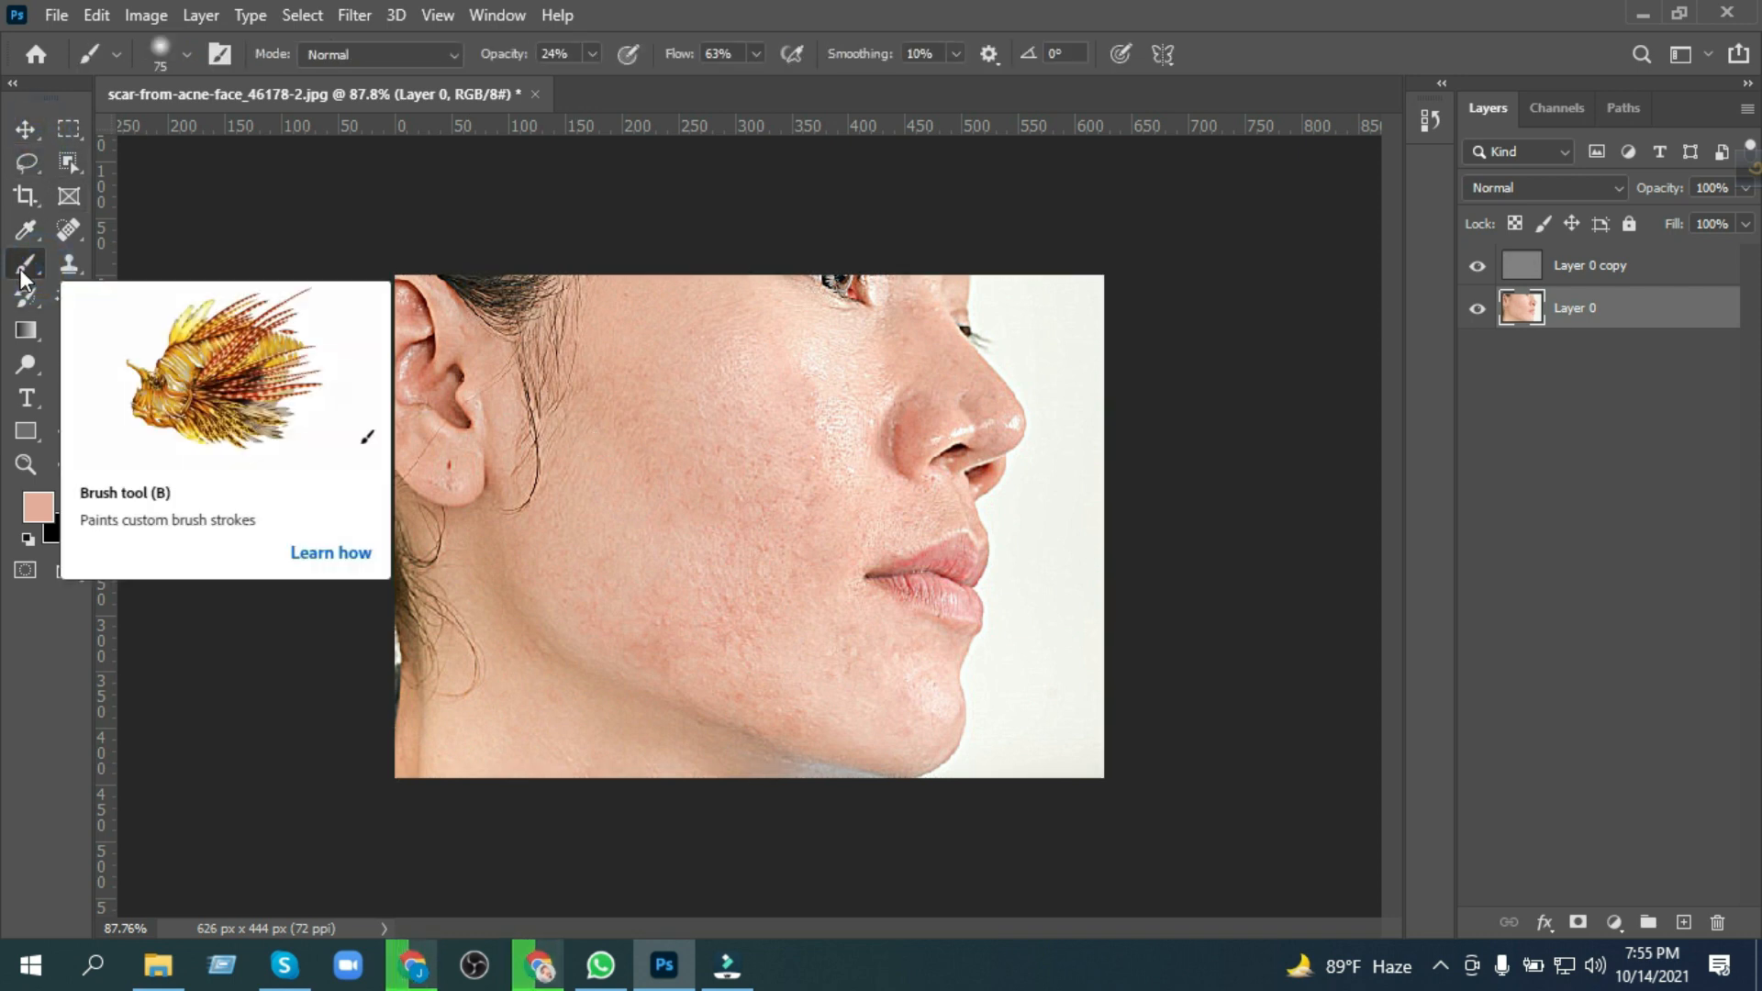
click(593, 51)
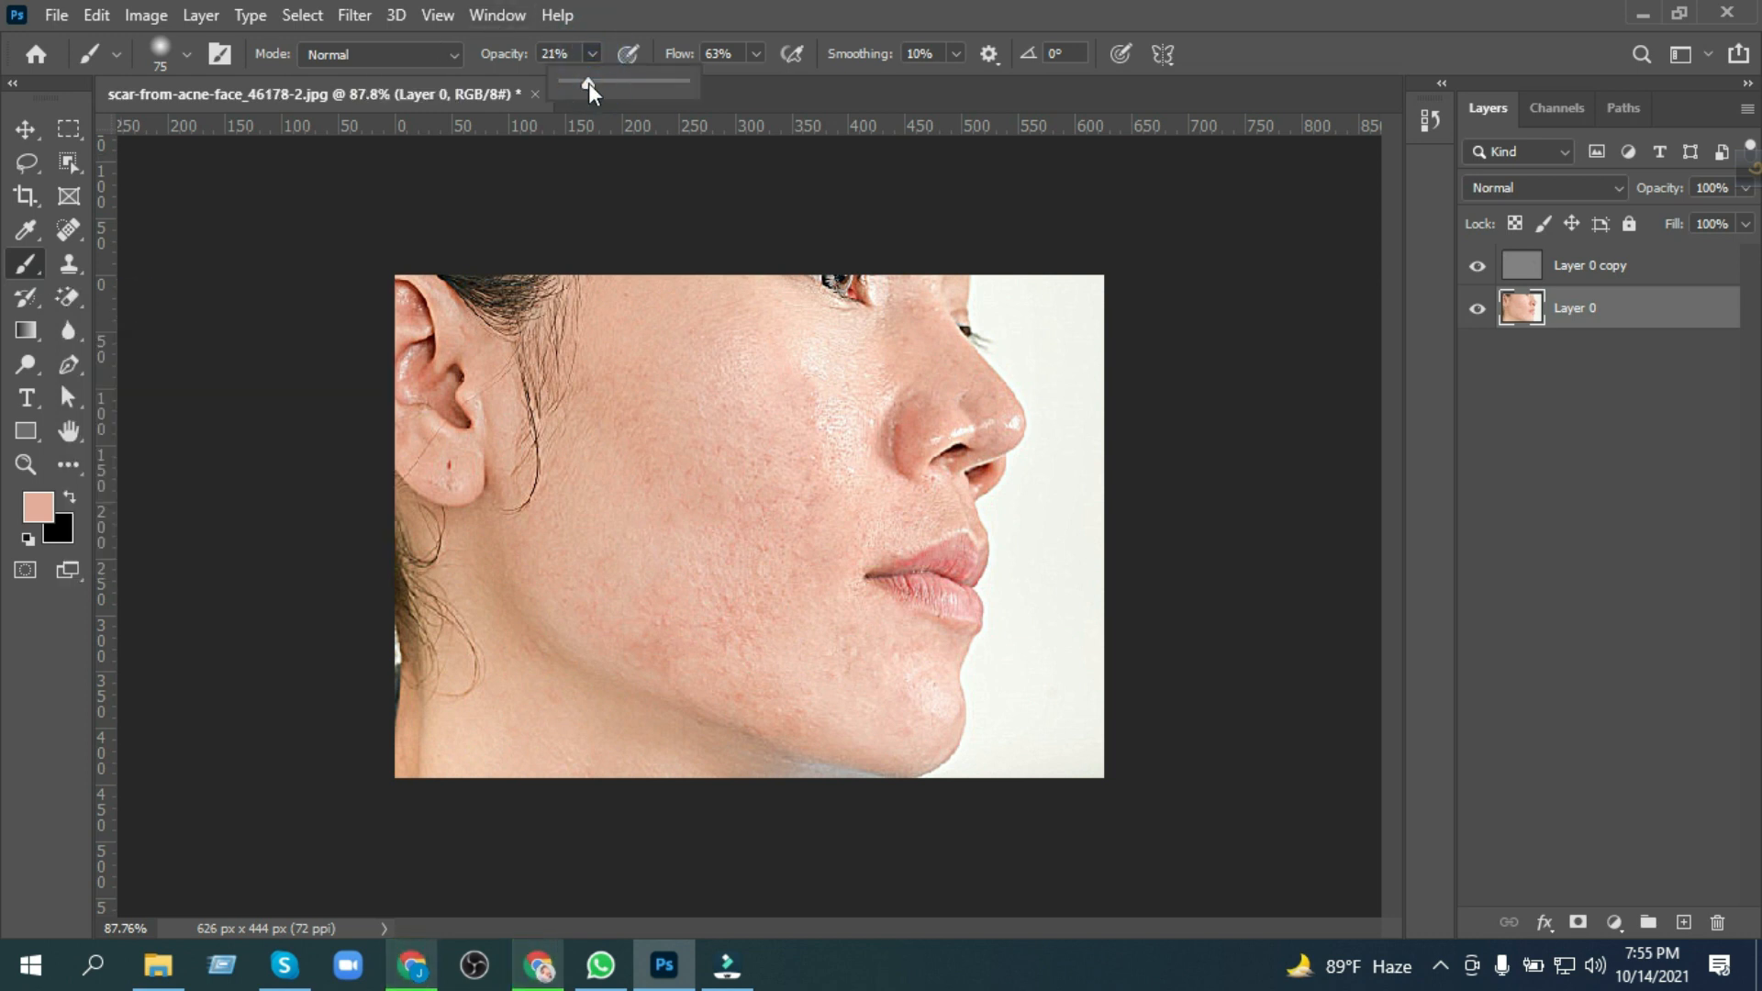
drag(588, 82, 591, 83)
click(187, 54)
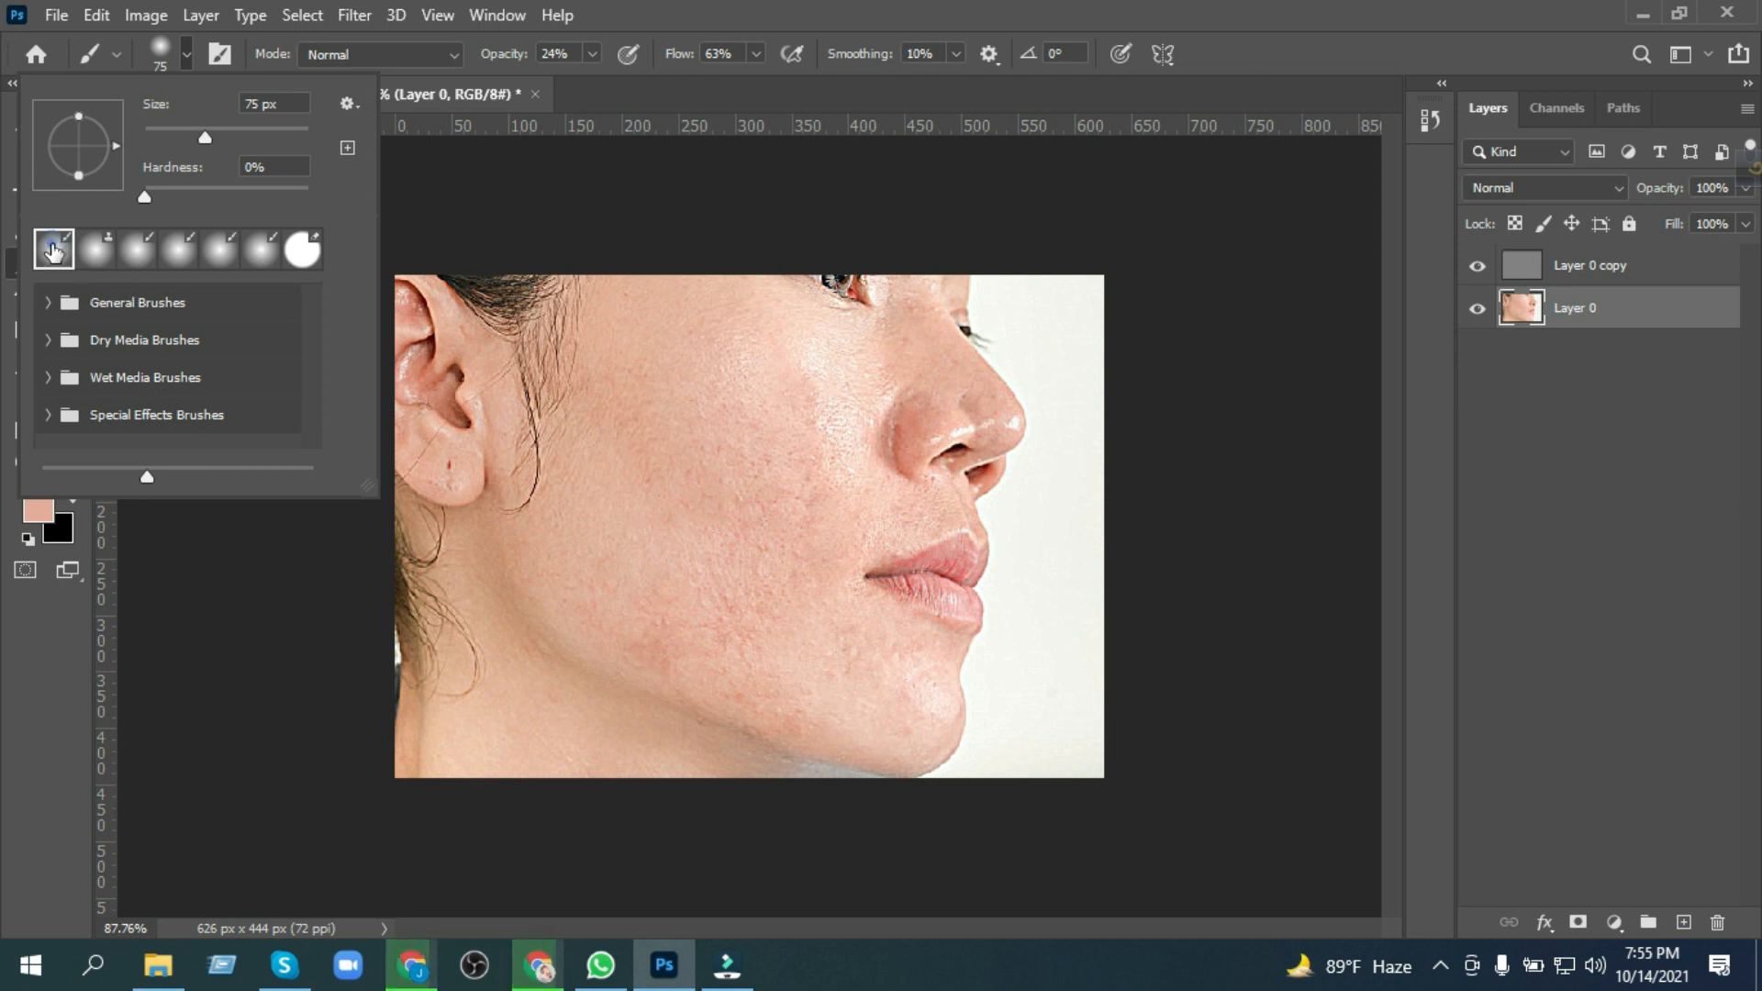
click(188, 55)
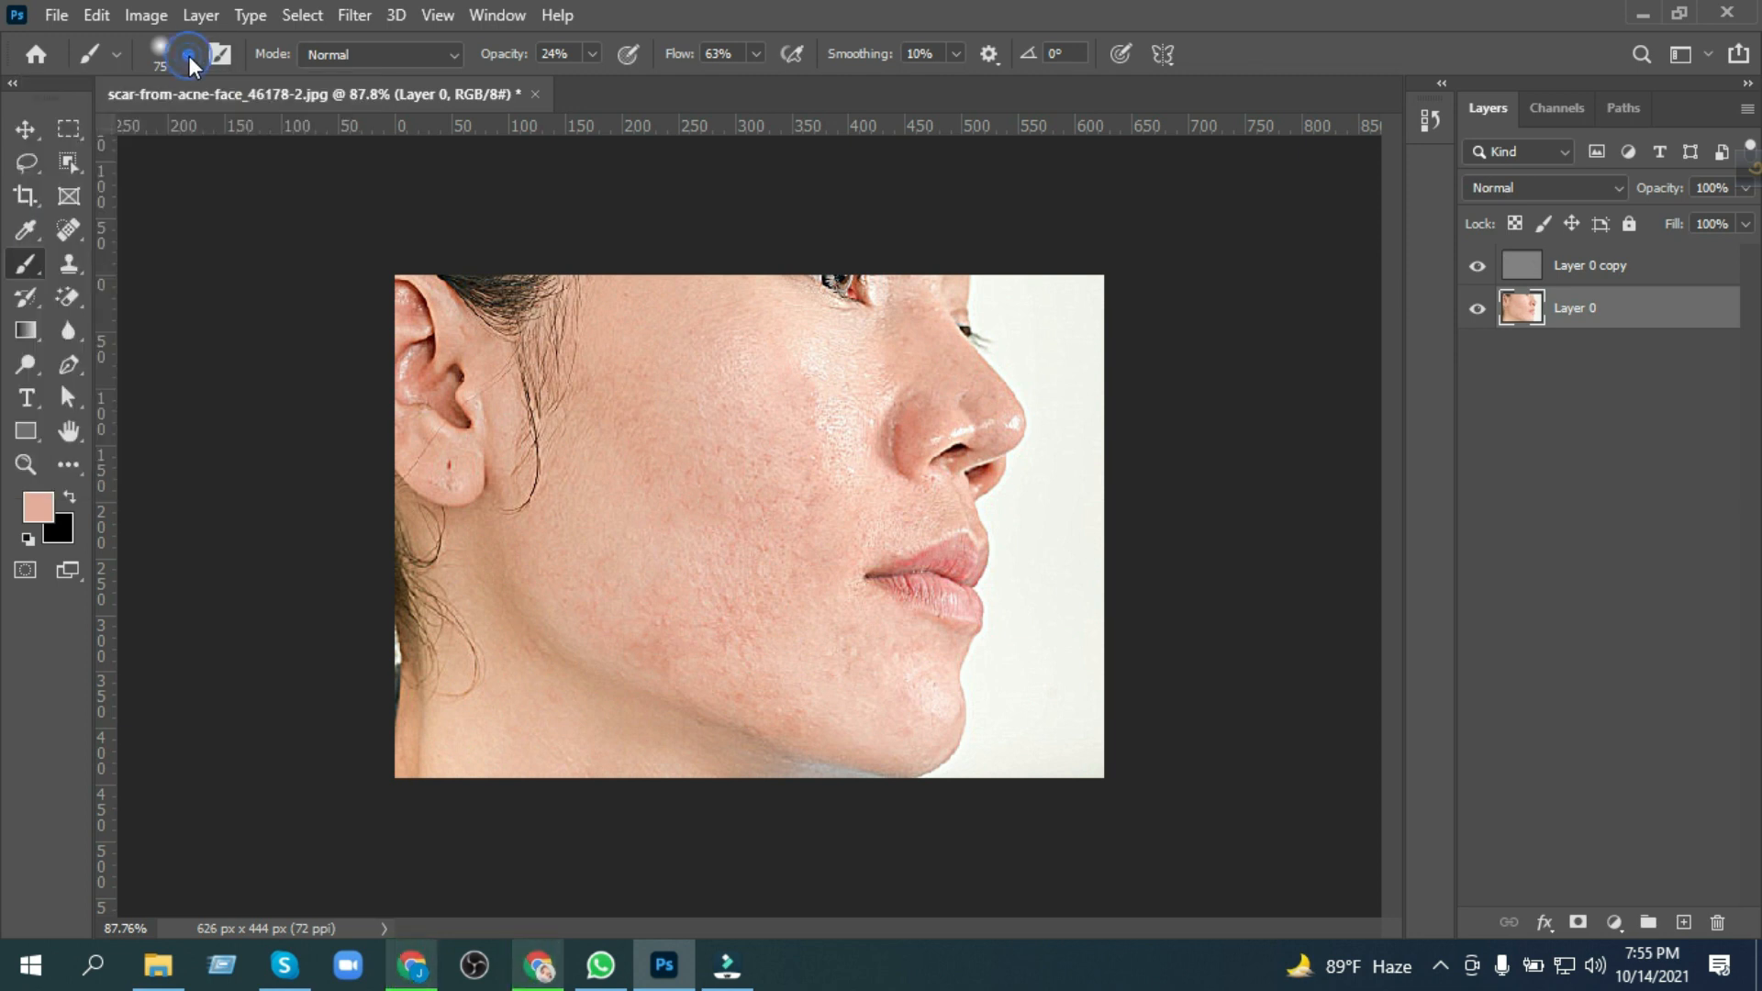
Step: Paint the sampled skin tone over the reddish areas of the cheek, upper face and jaw on Layer 0
scroll(668, 578, up, 3)
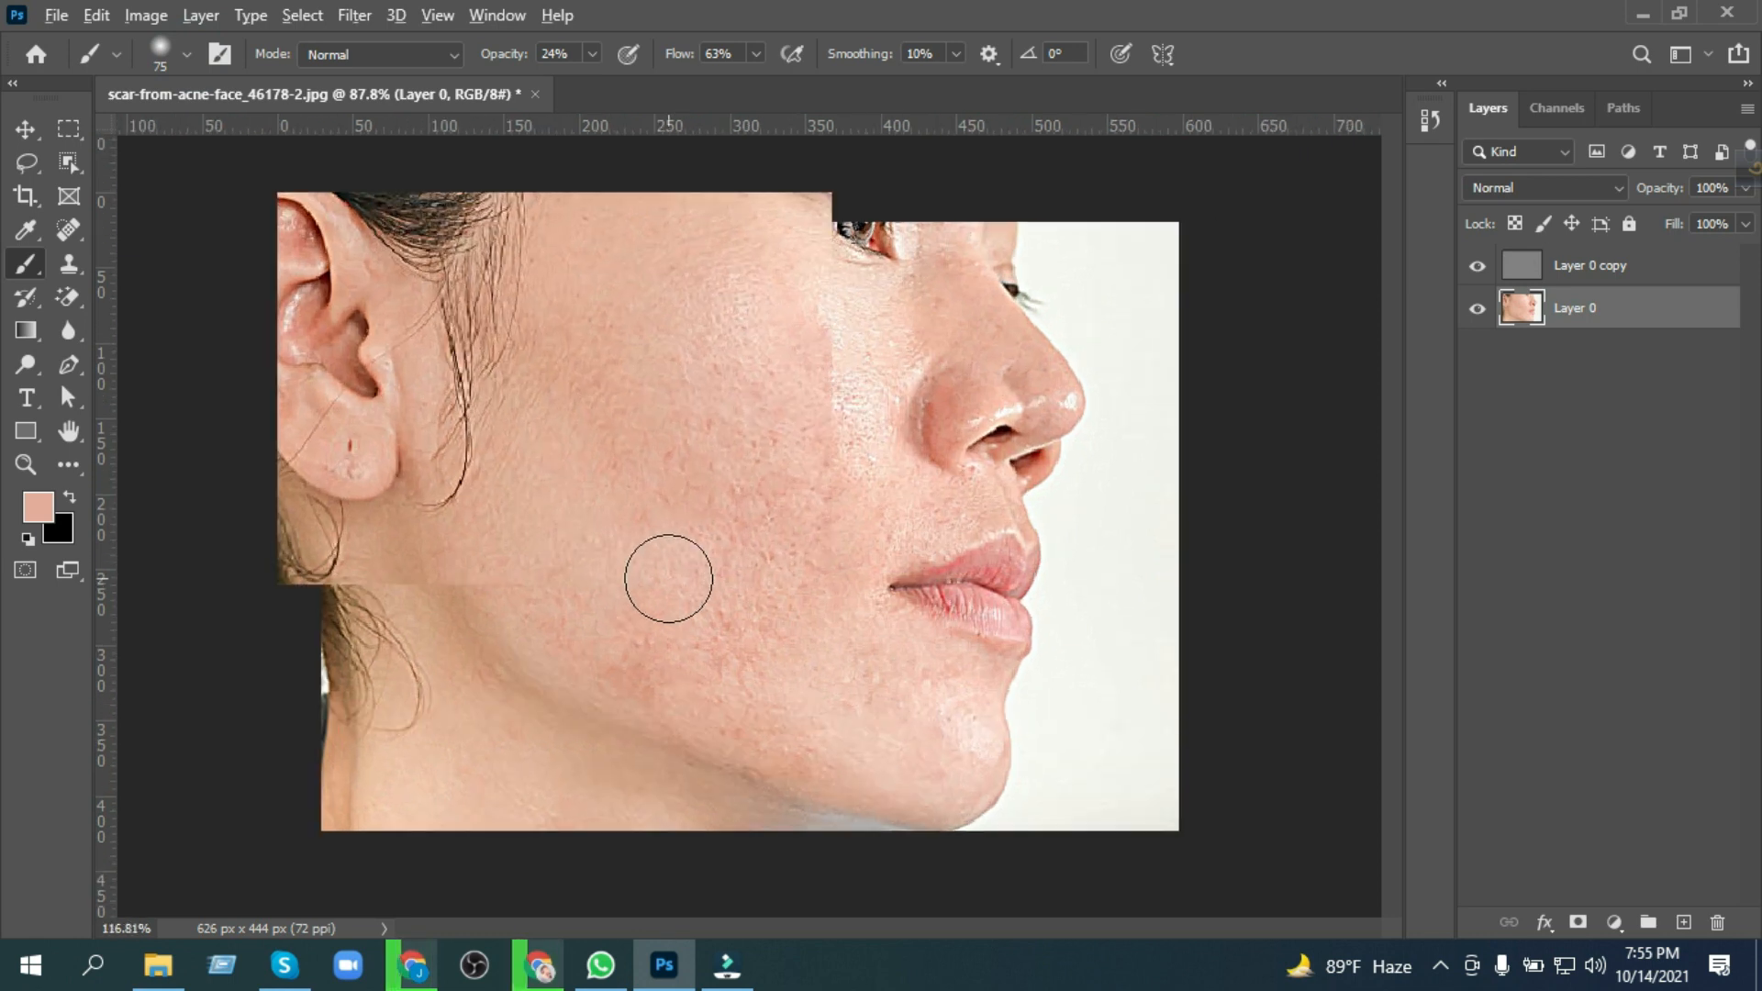
drag(718, 400, 791, 433)
click(563, 267)
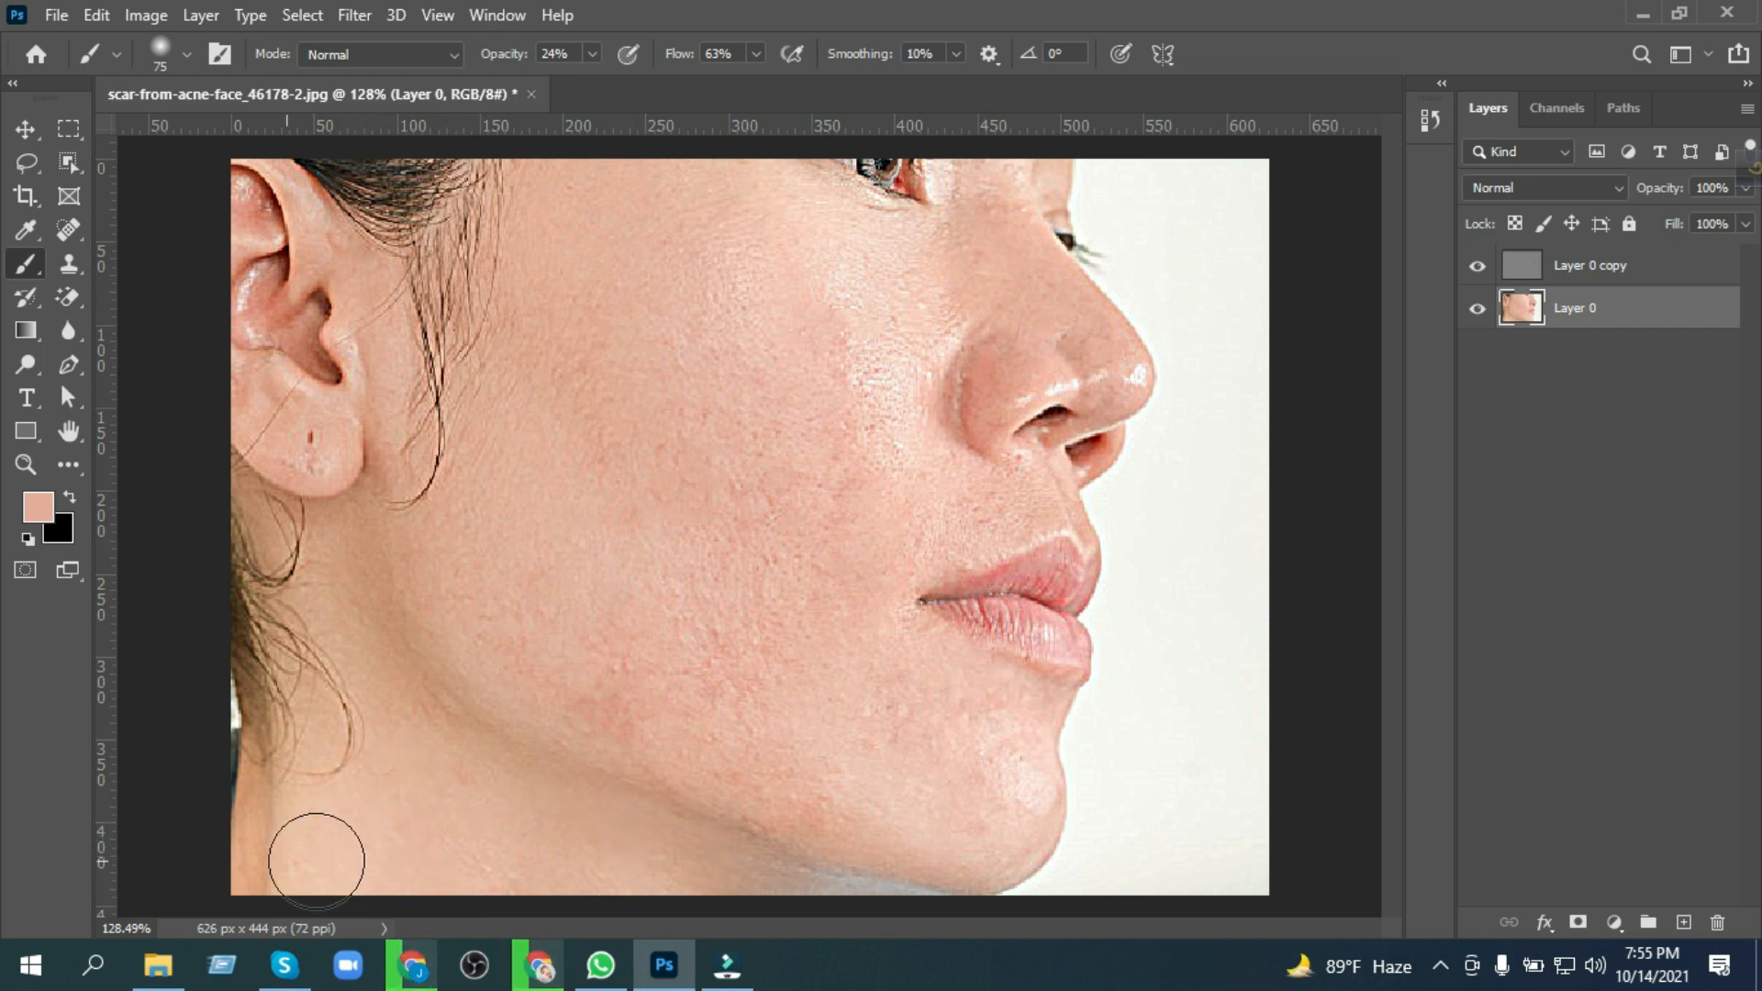
click(499, 600)
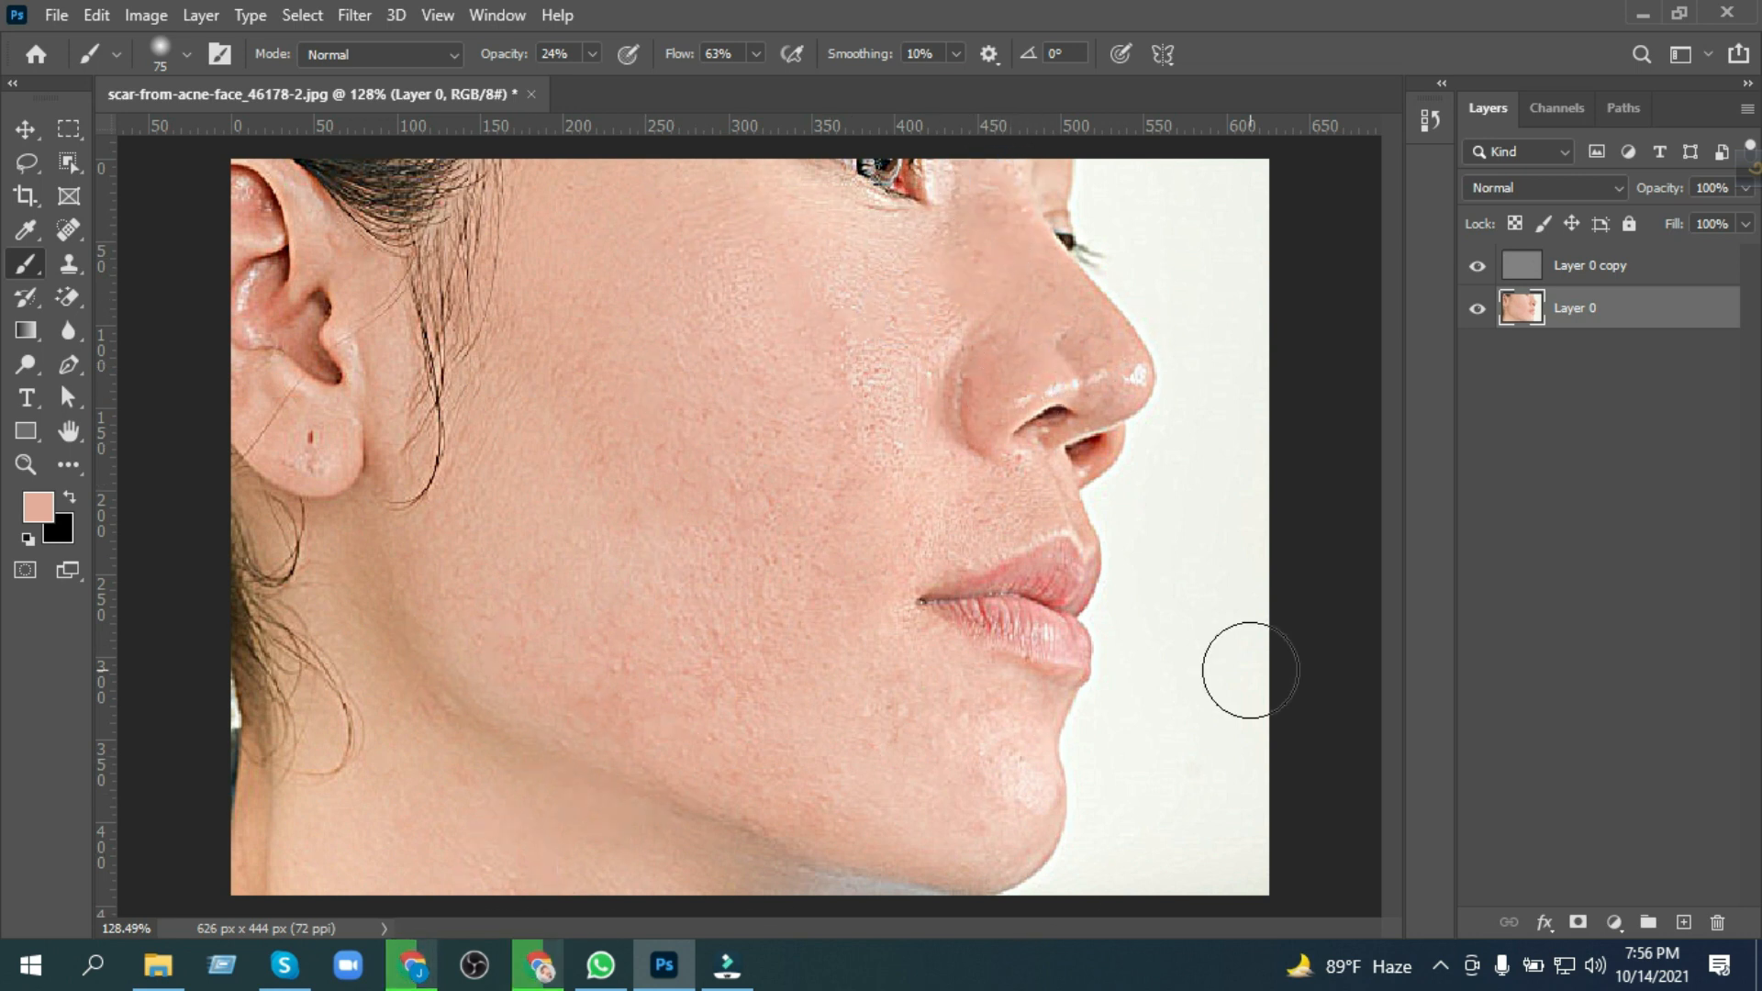
Step: Delete the High Pass layer, Layer 0 copy, with the Move tool active
scroll(971, 590, down, 3)
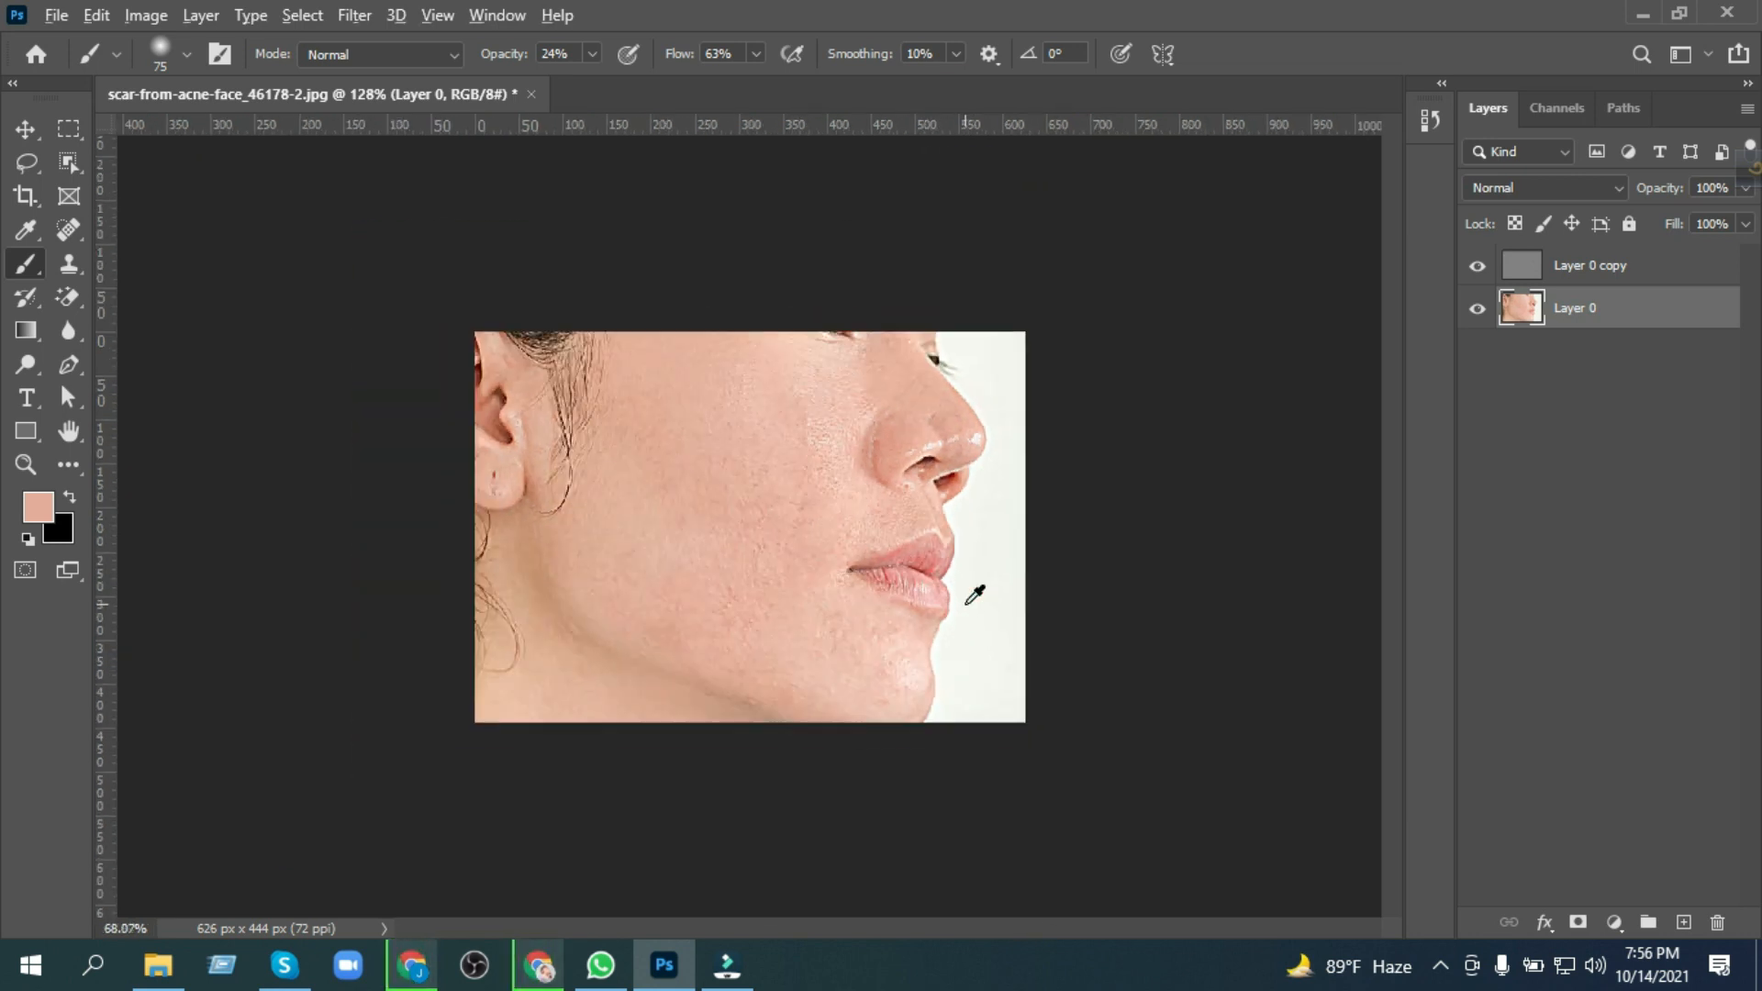
click(26, 129)
drag(1573, 266, 1717, 923)
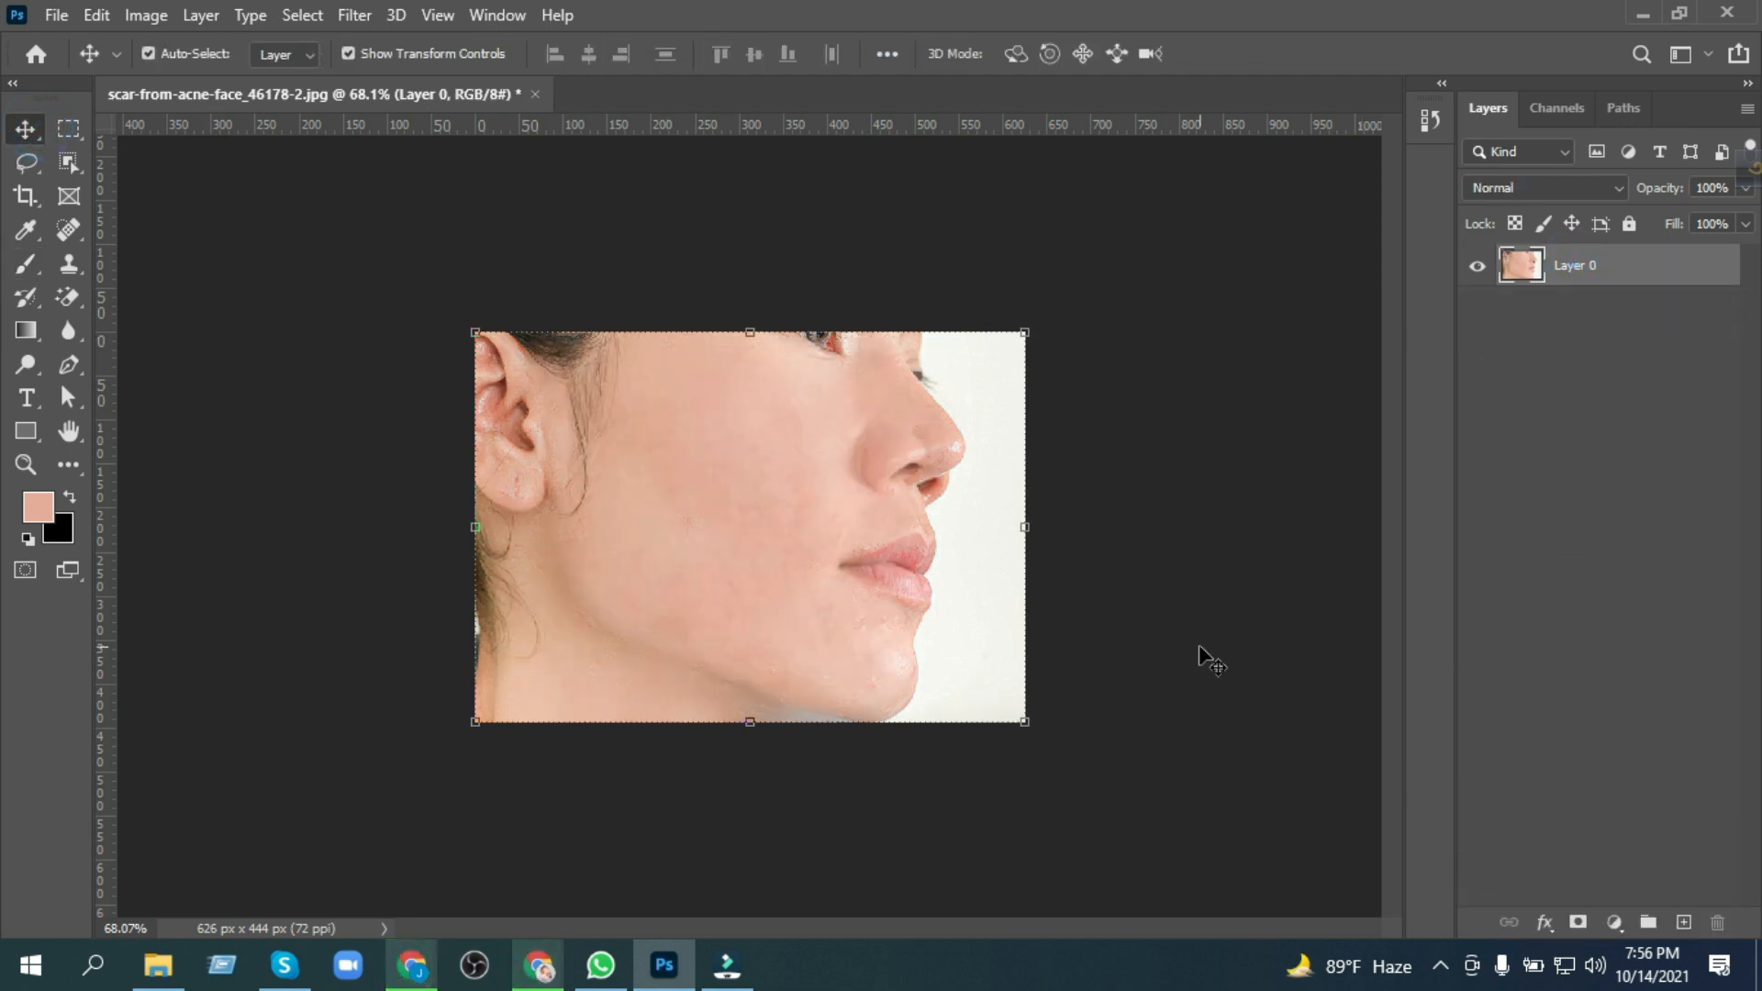
Step: Check the skin up close and open the Imagenomic Portraiture 3 filter for Layer 0
scroll(723, 620, up, 5)
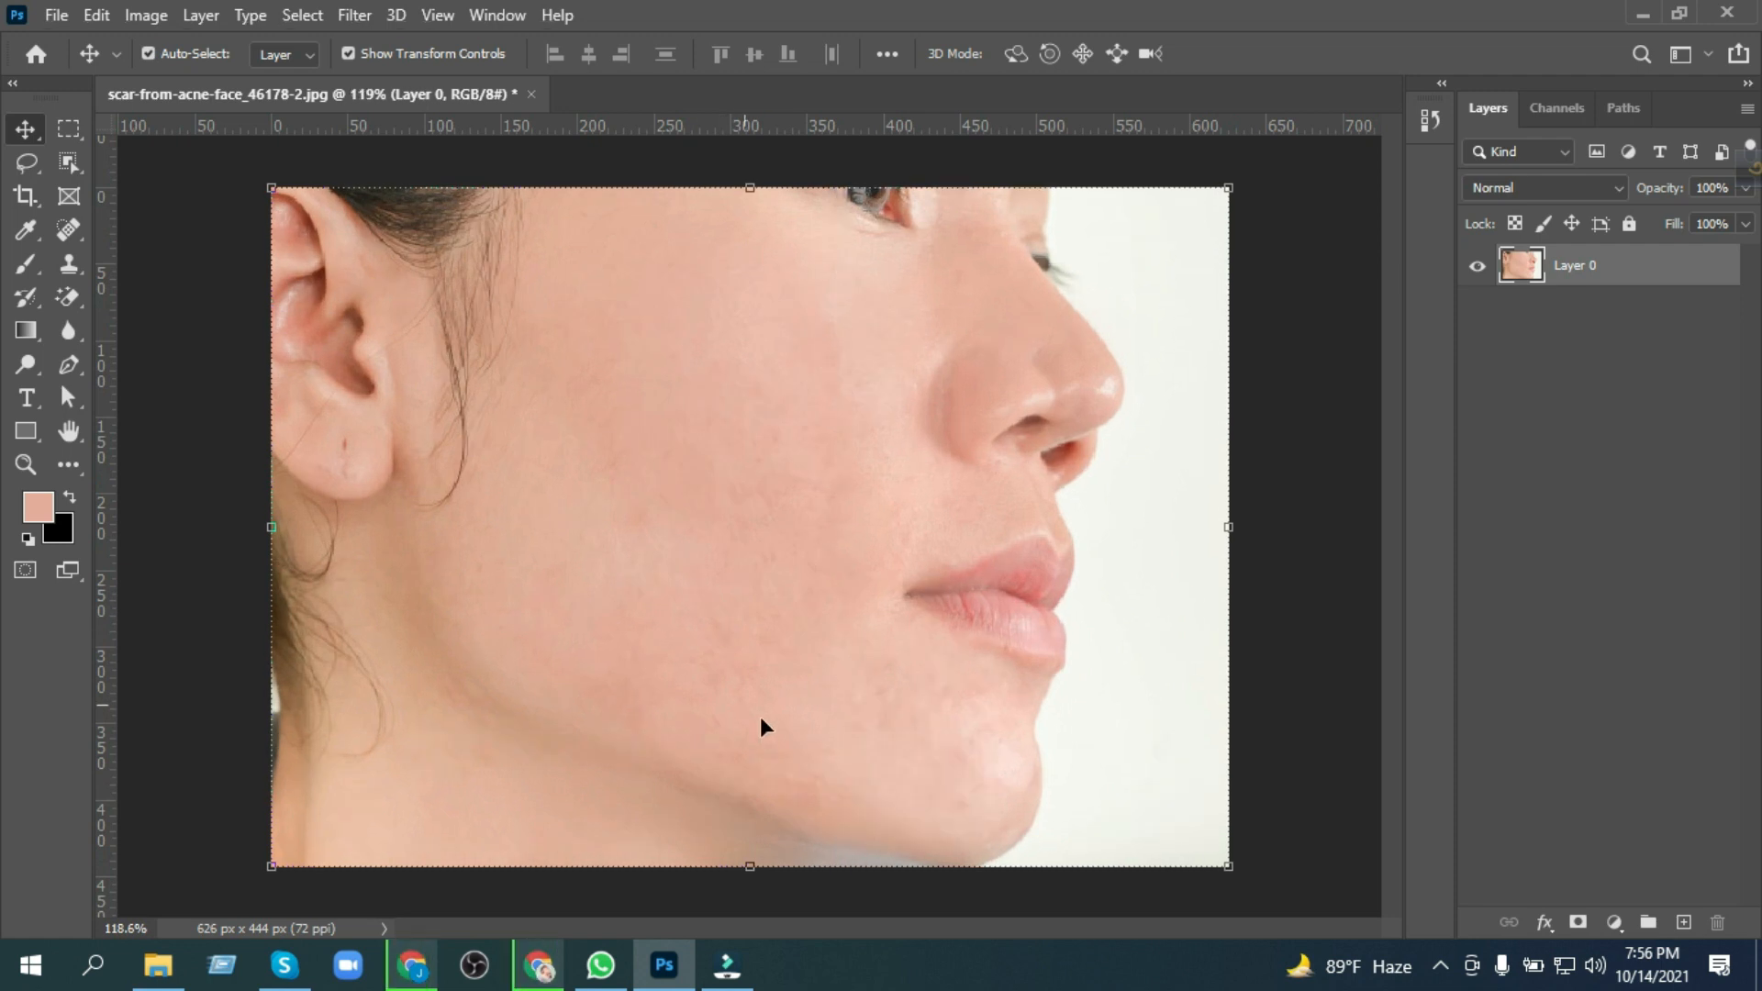
scroll(448, 428, down, 1)
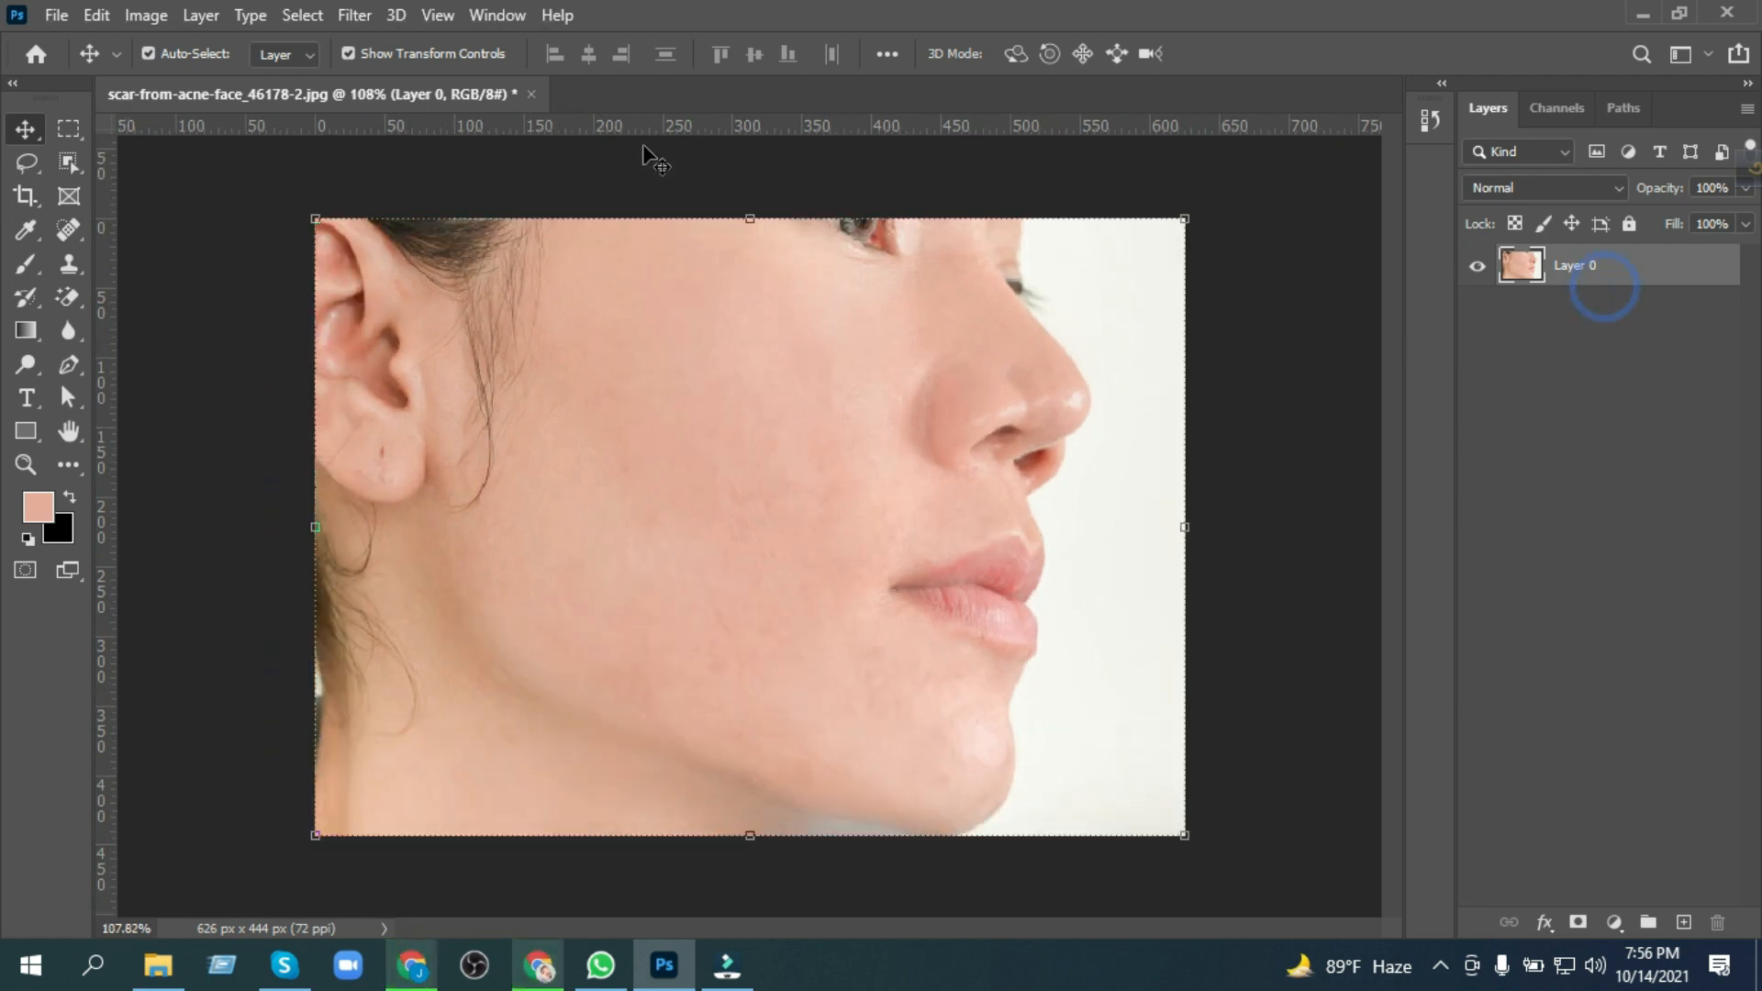
click(360, 20)
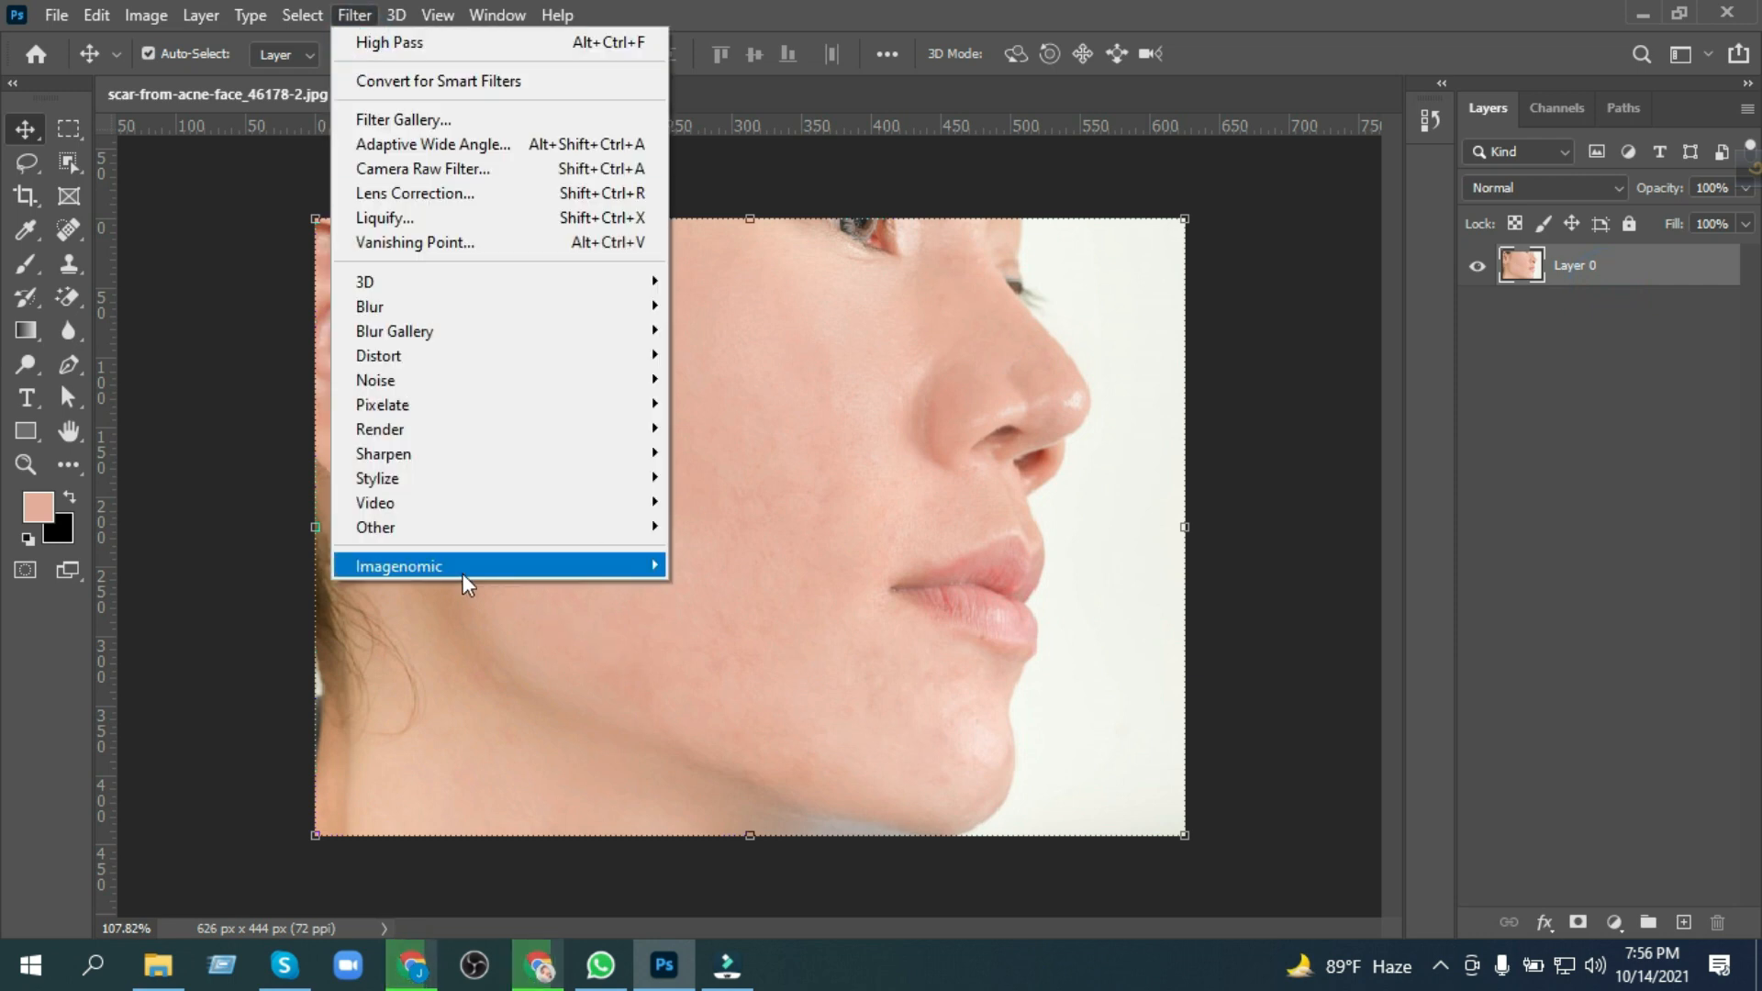
mouse_move(450, 564)
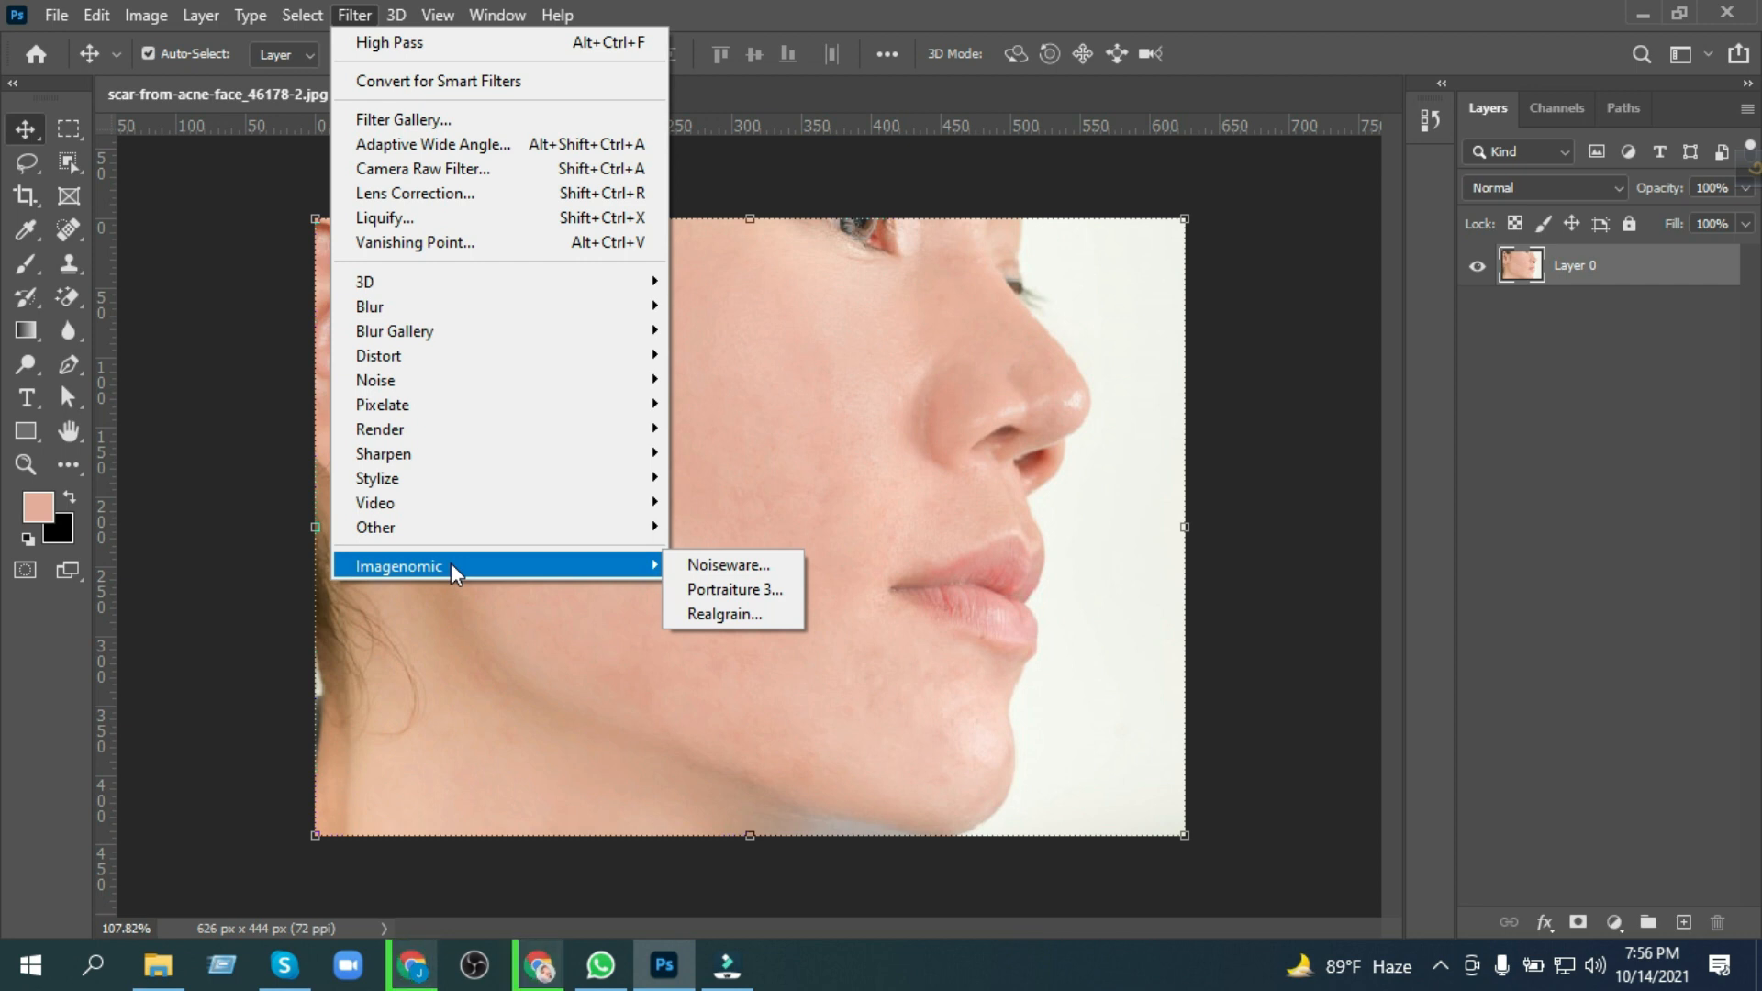
click(707, 589)
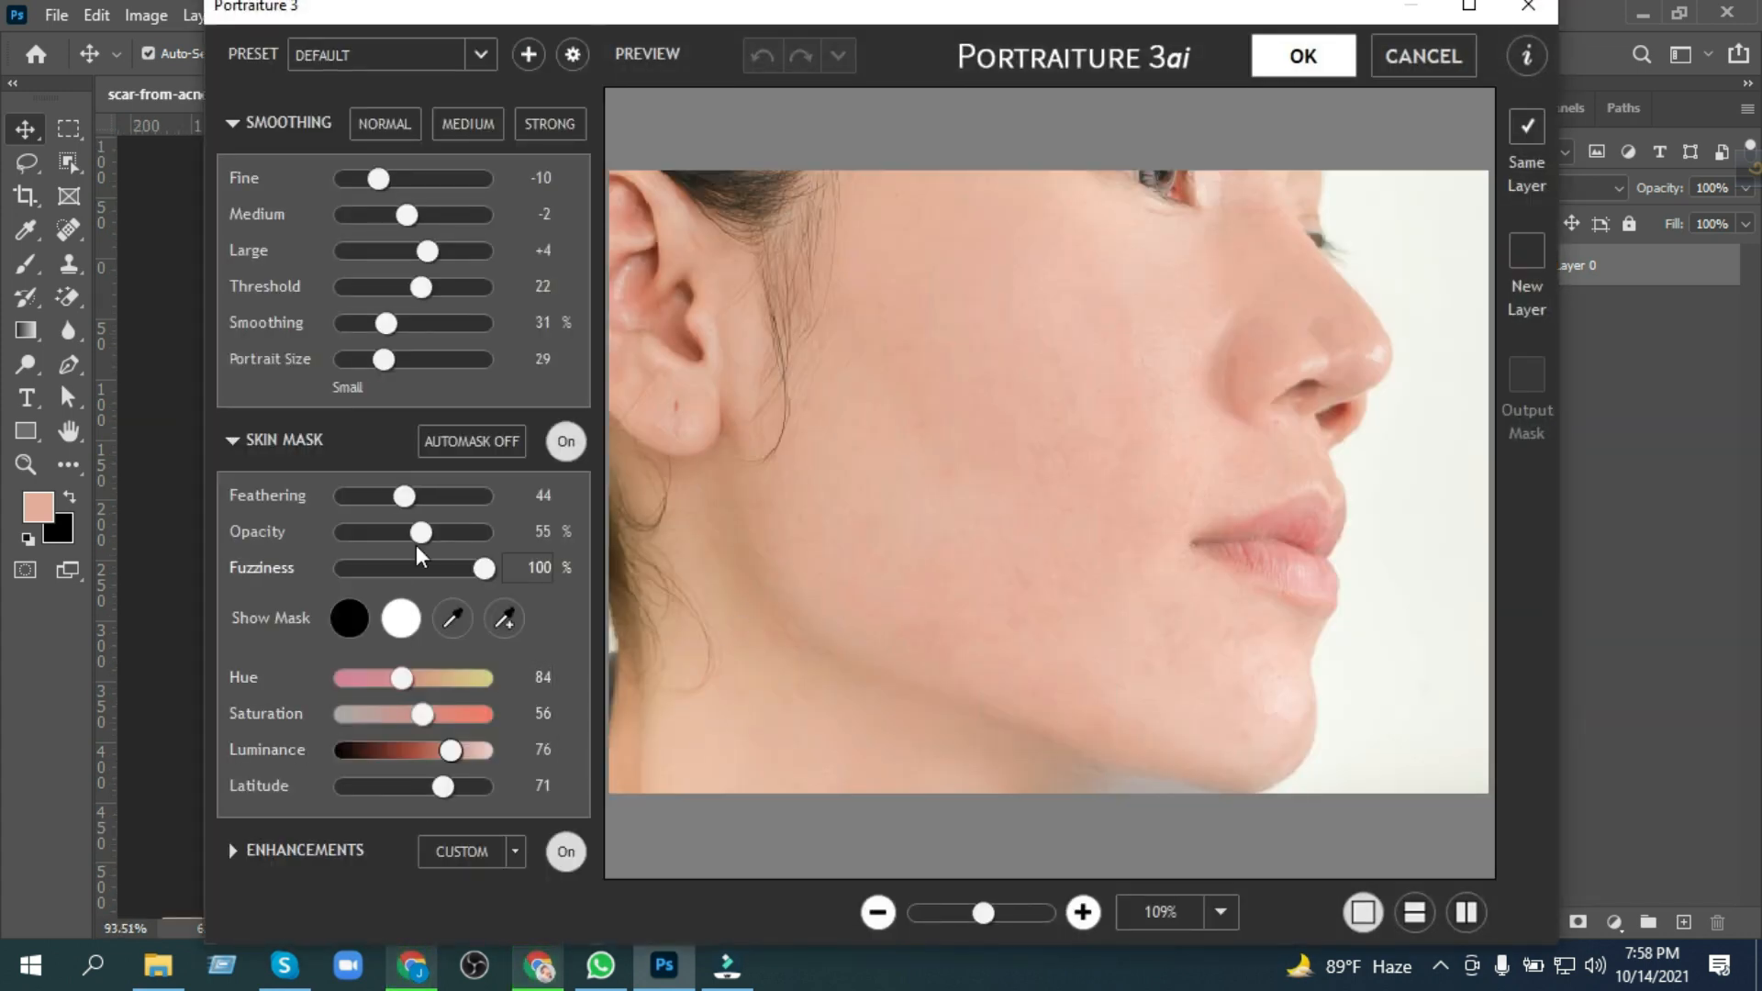
Step: Try Smoothing at 67%, Portrait Size at 45 and Medium at -1, as well as the Medium smoothing preset
drag(386, 325, 448, 335)
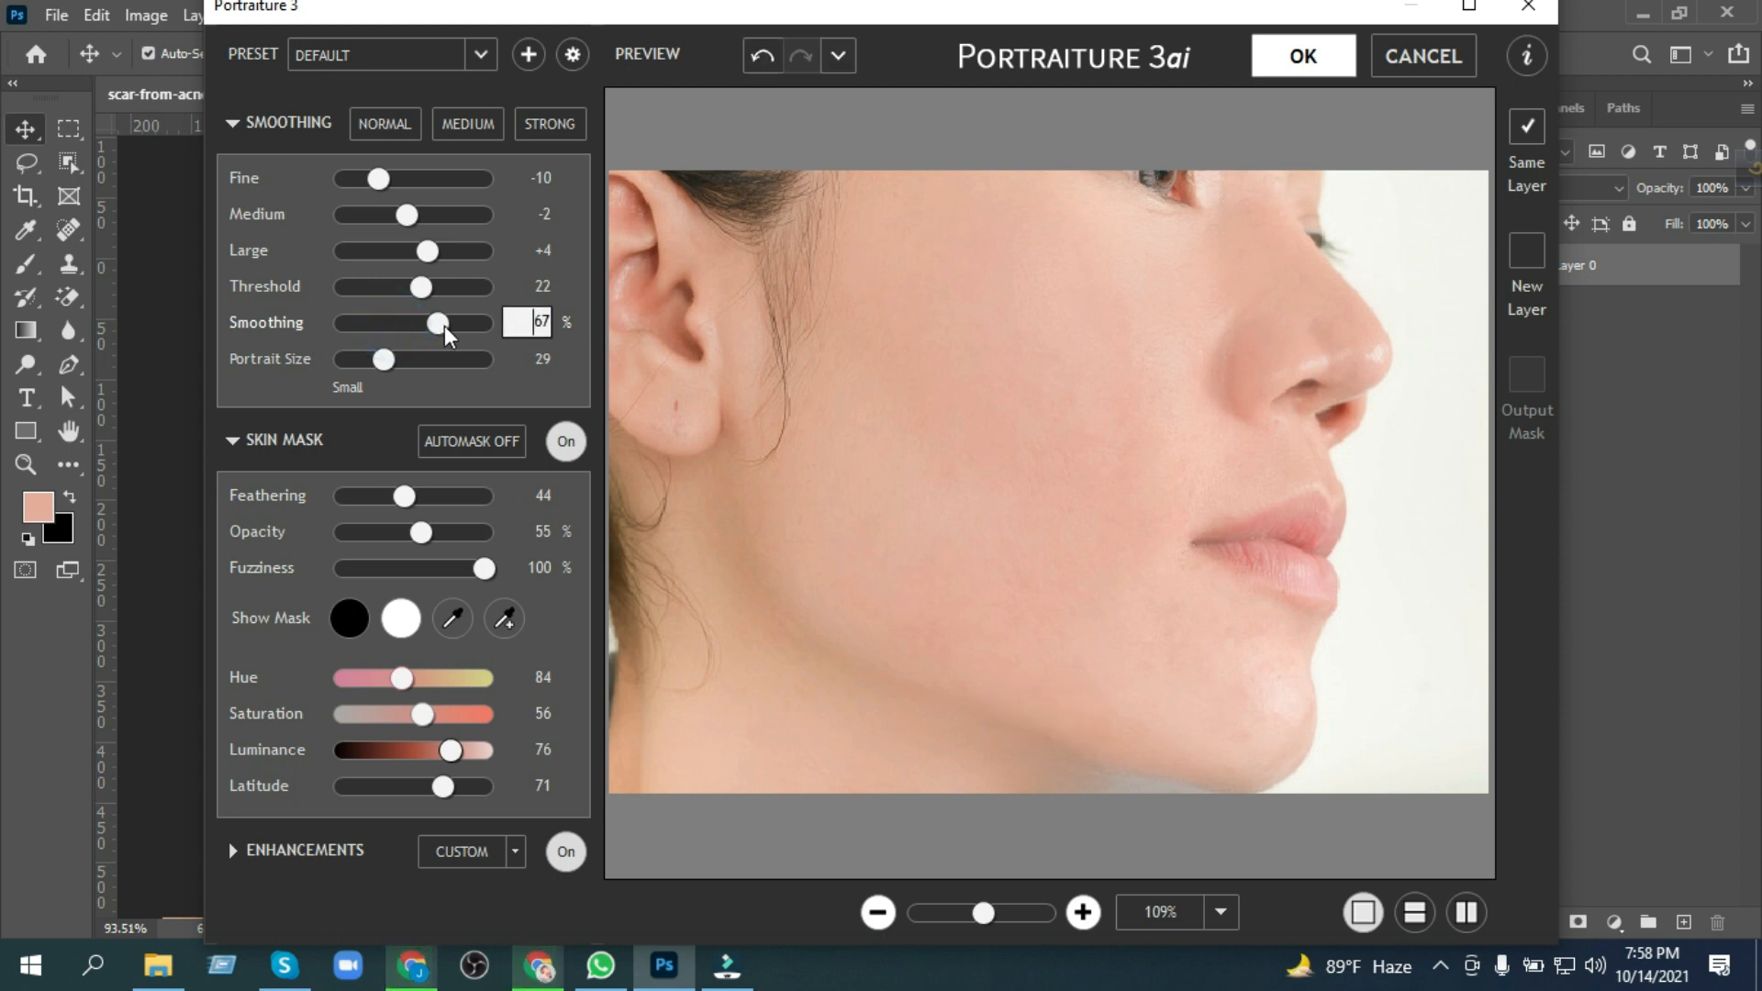
drag(389, 369, 410, 368)
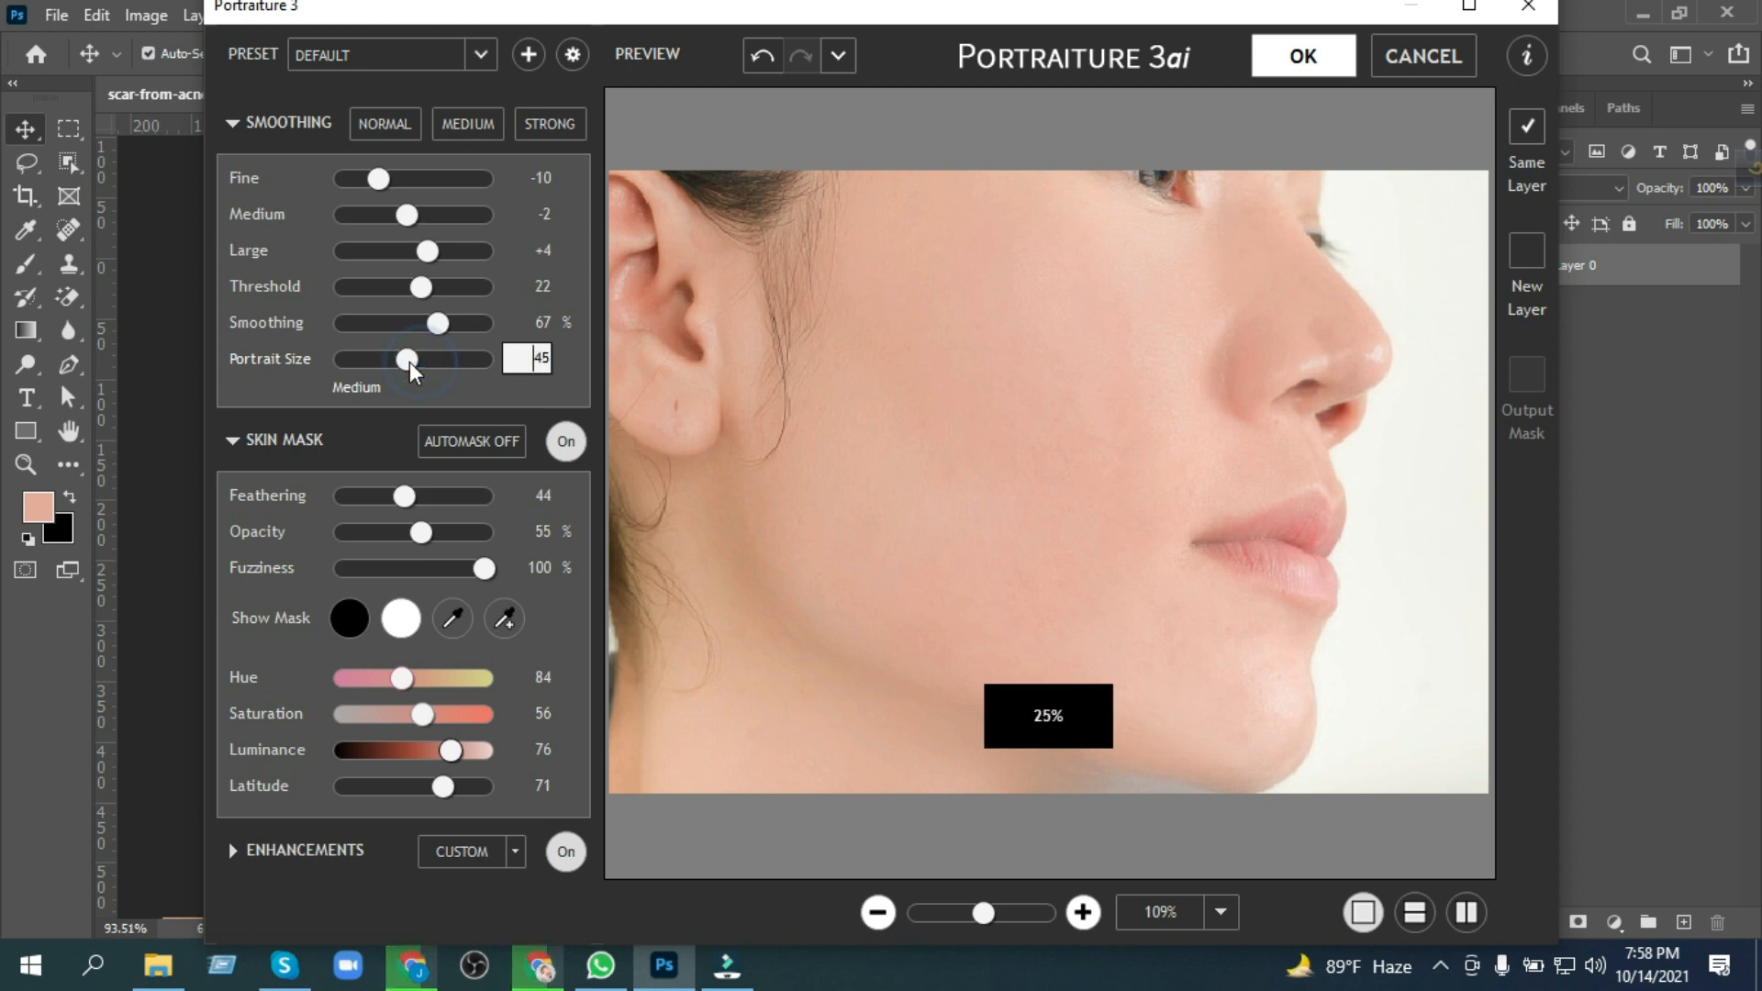
drag(413, 218, 418, 218)
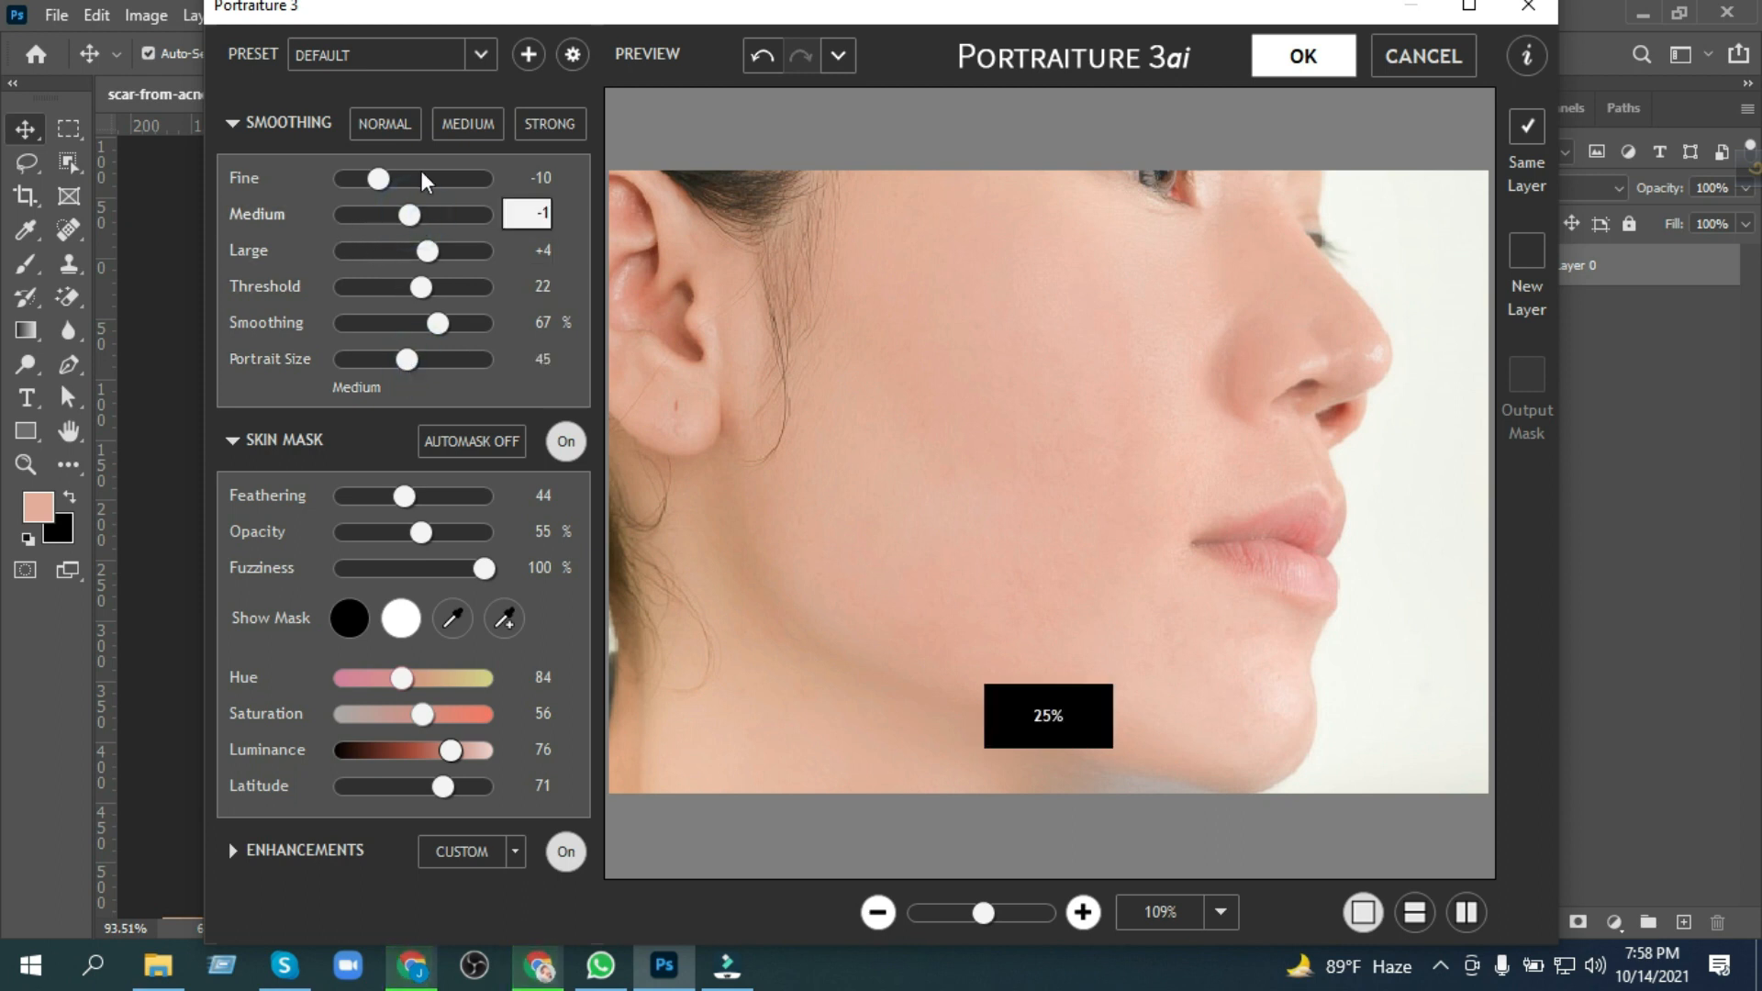
click(442, 127)
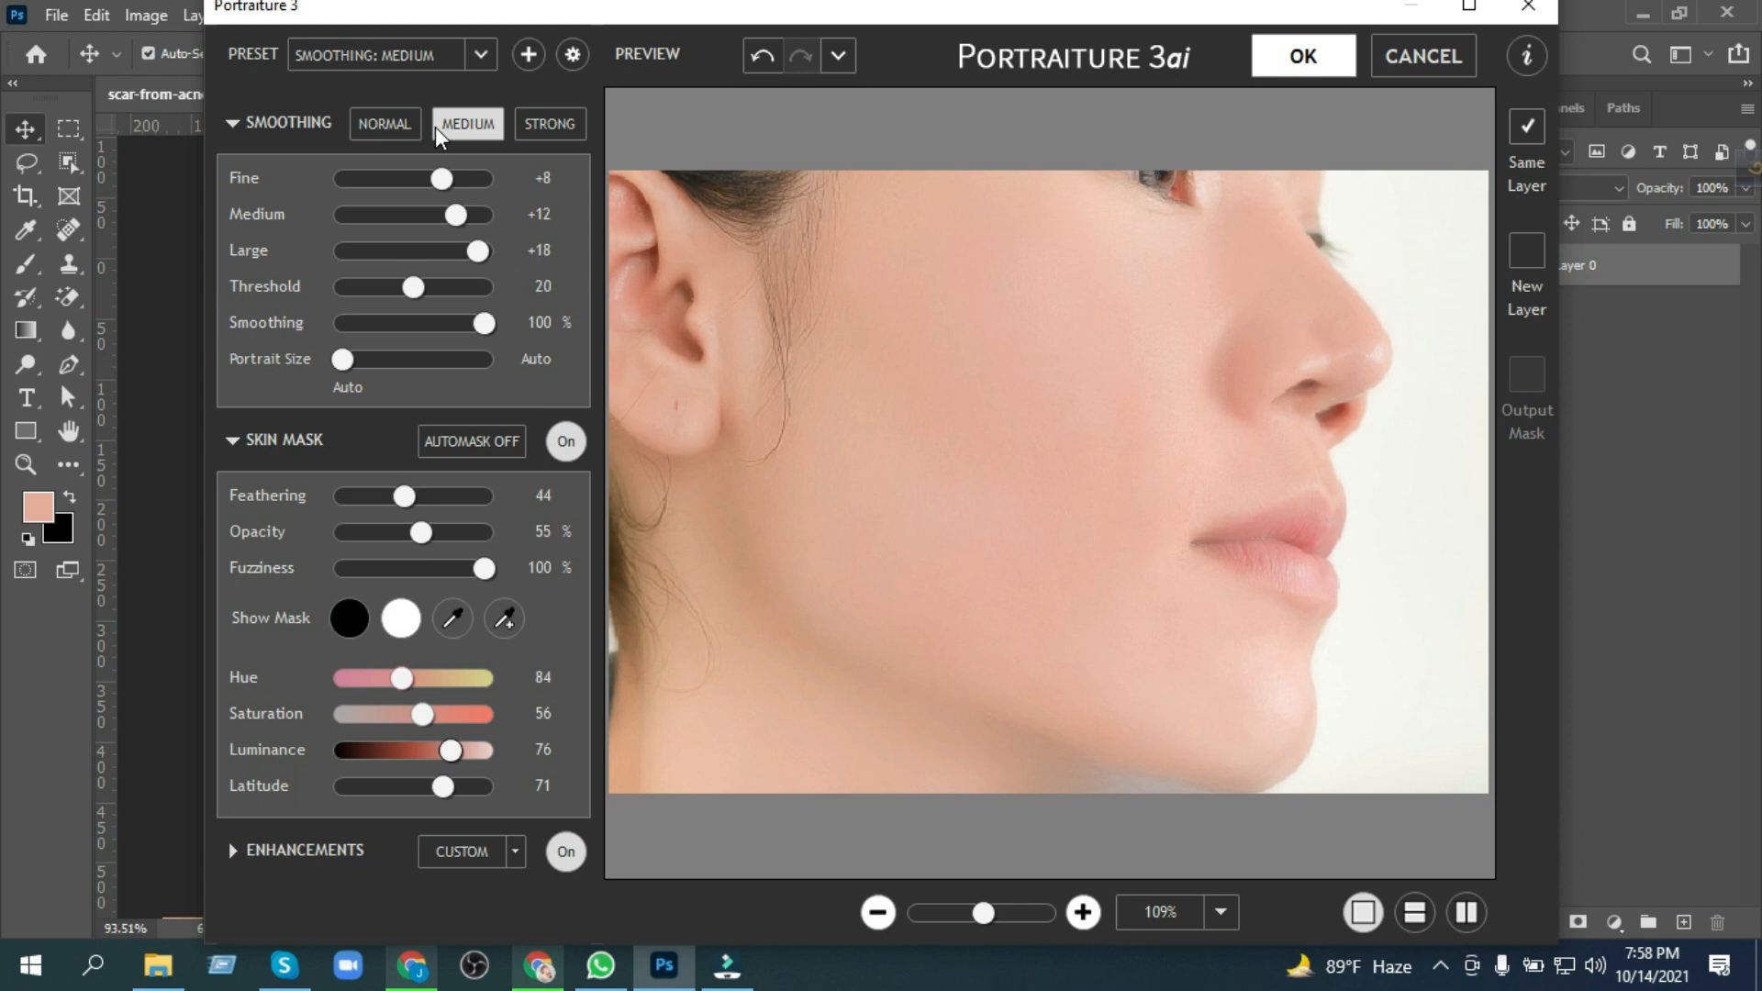
Step: Apply Portraiture with the Normal smoothing preset, Large at -4, Medium at -3, Fine at -2, and a slightly higher skin mask Hue
click(385, 124)
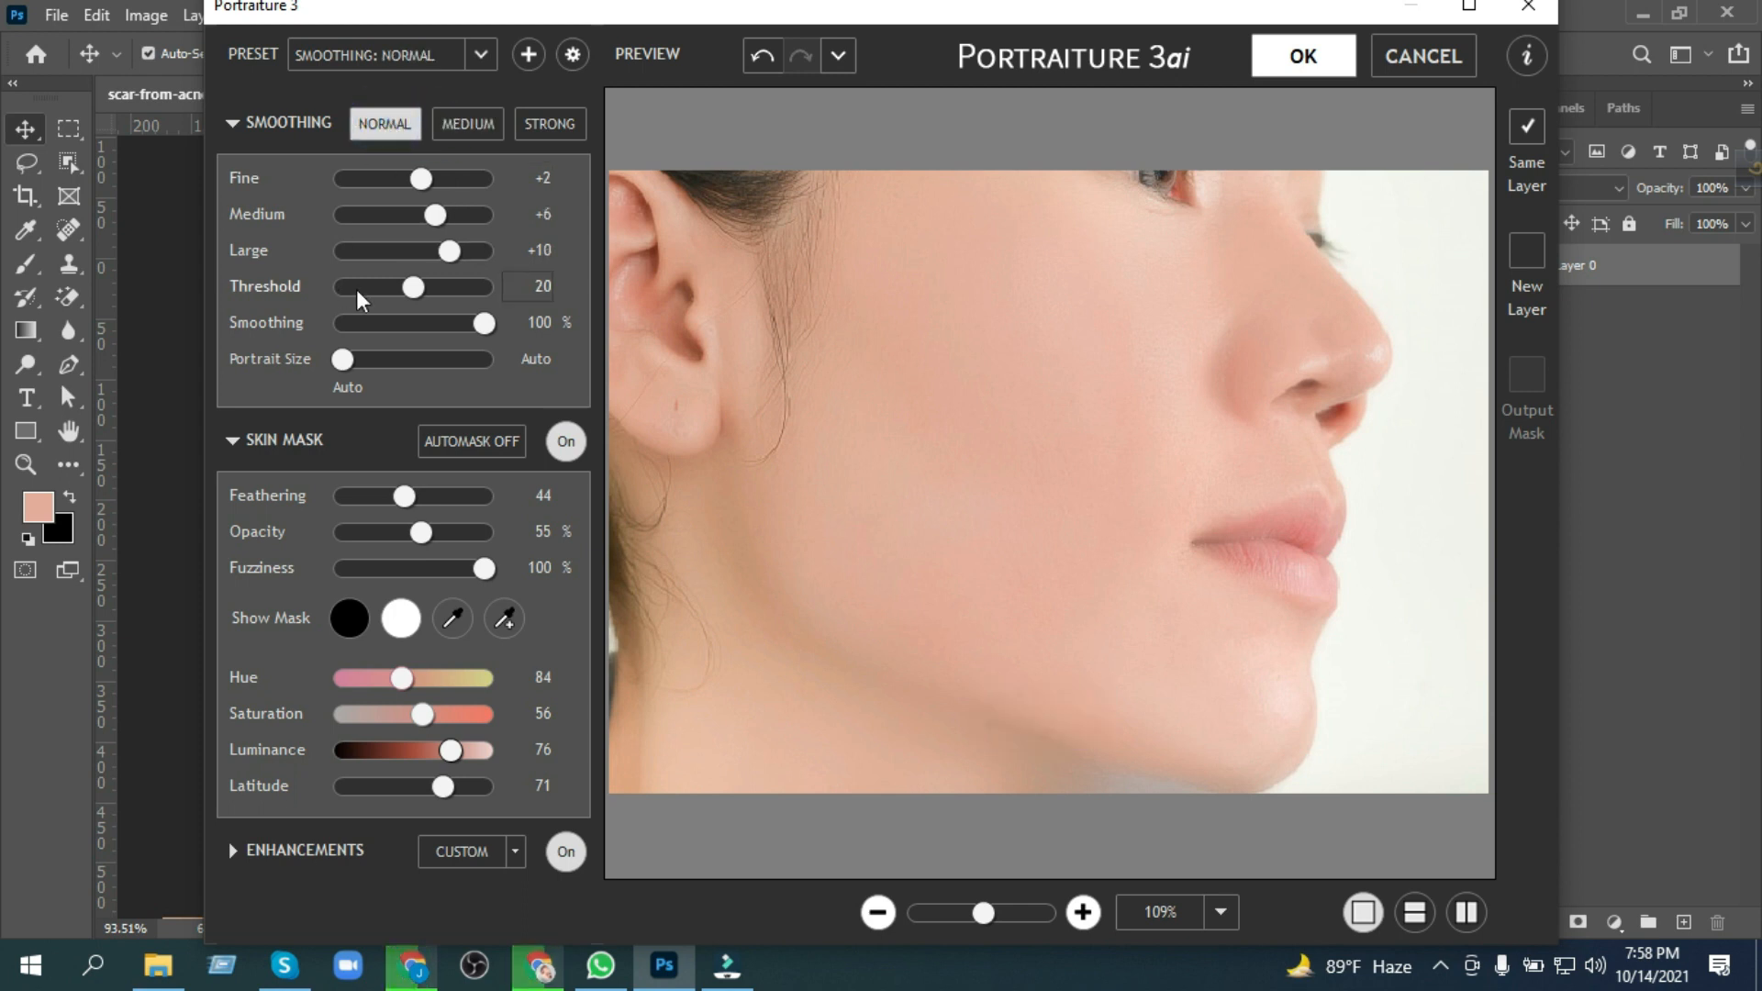
drag(448, 251, 407, 184)
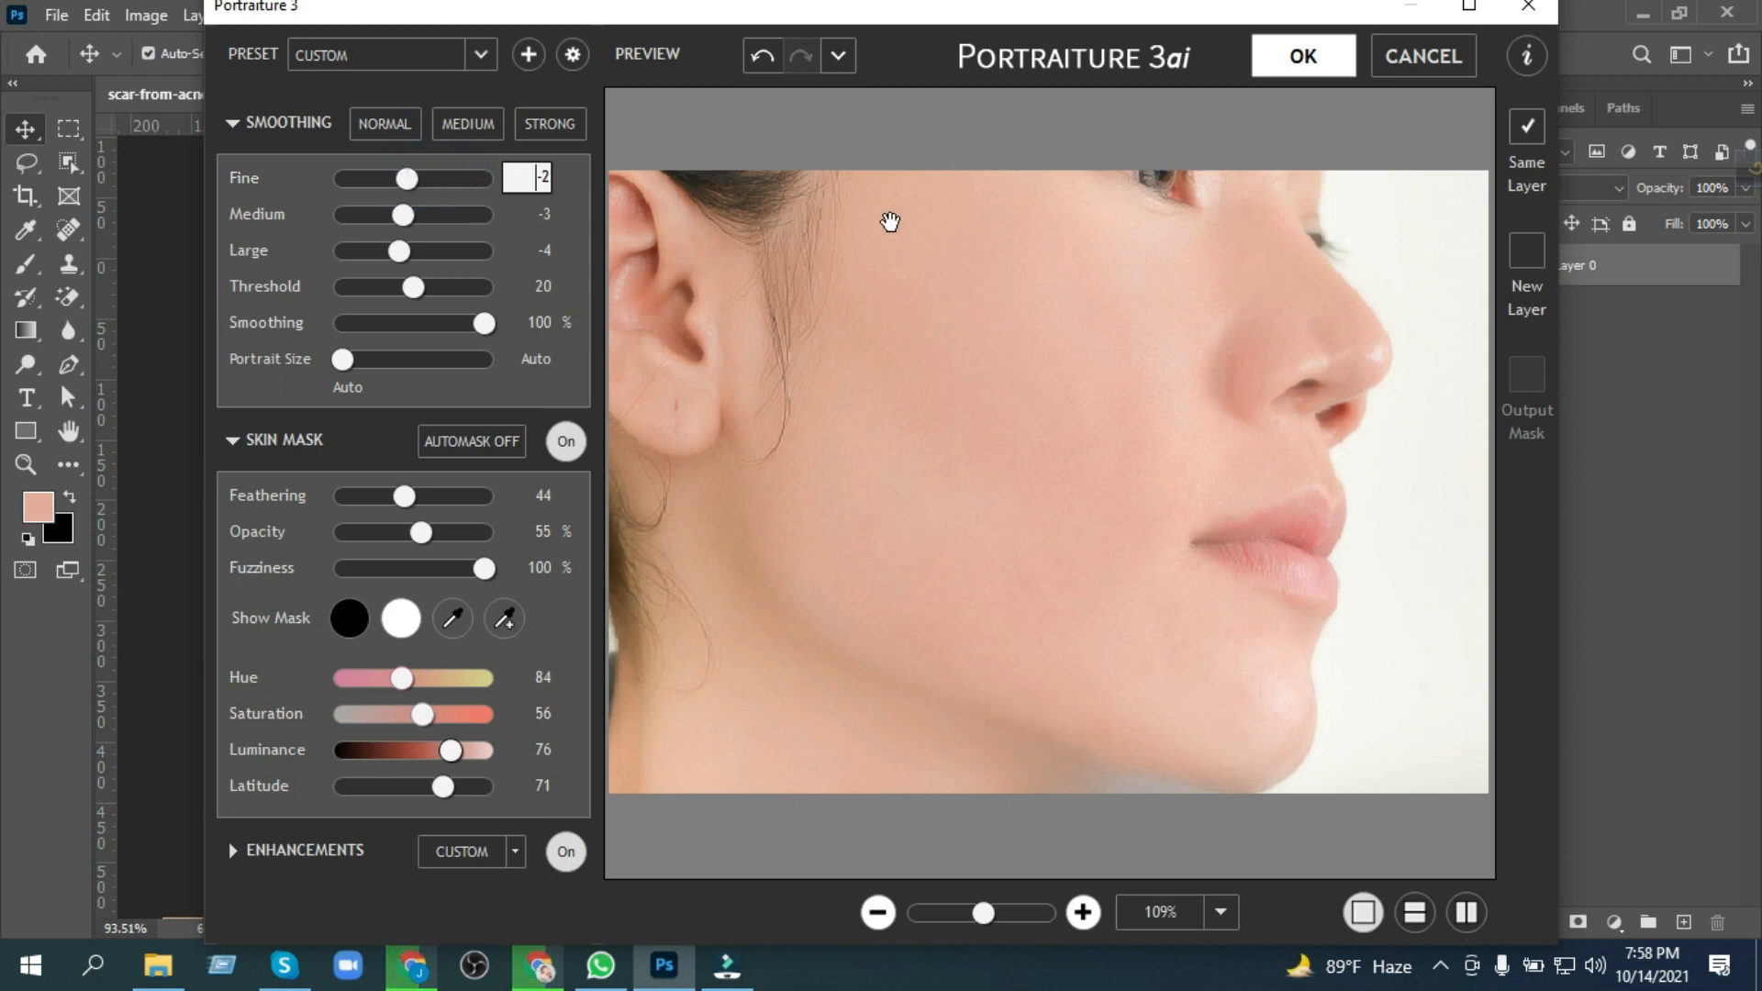
drag(401, 677, 424, 686)
click(1299, 57)
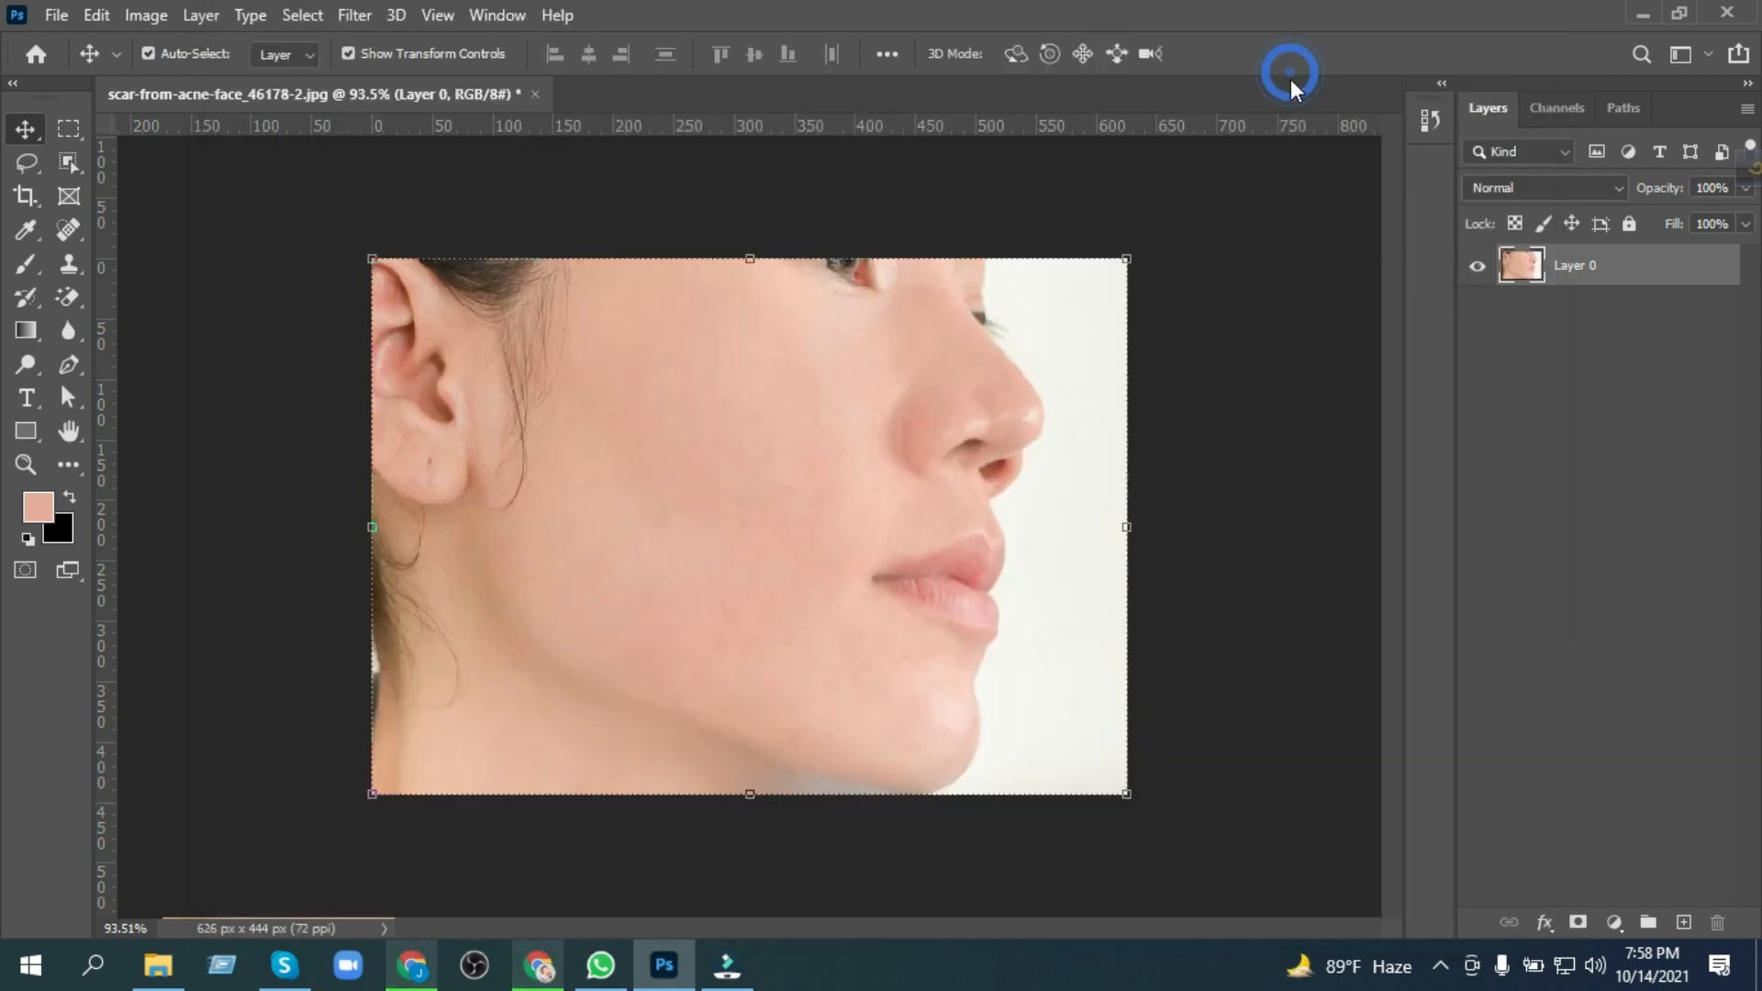